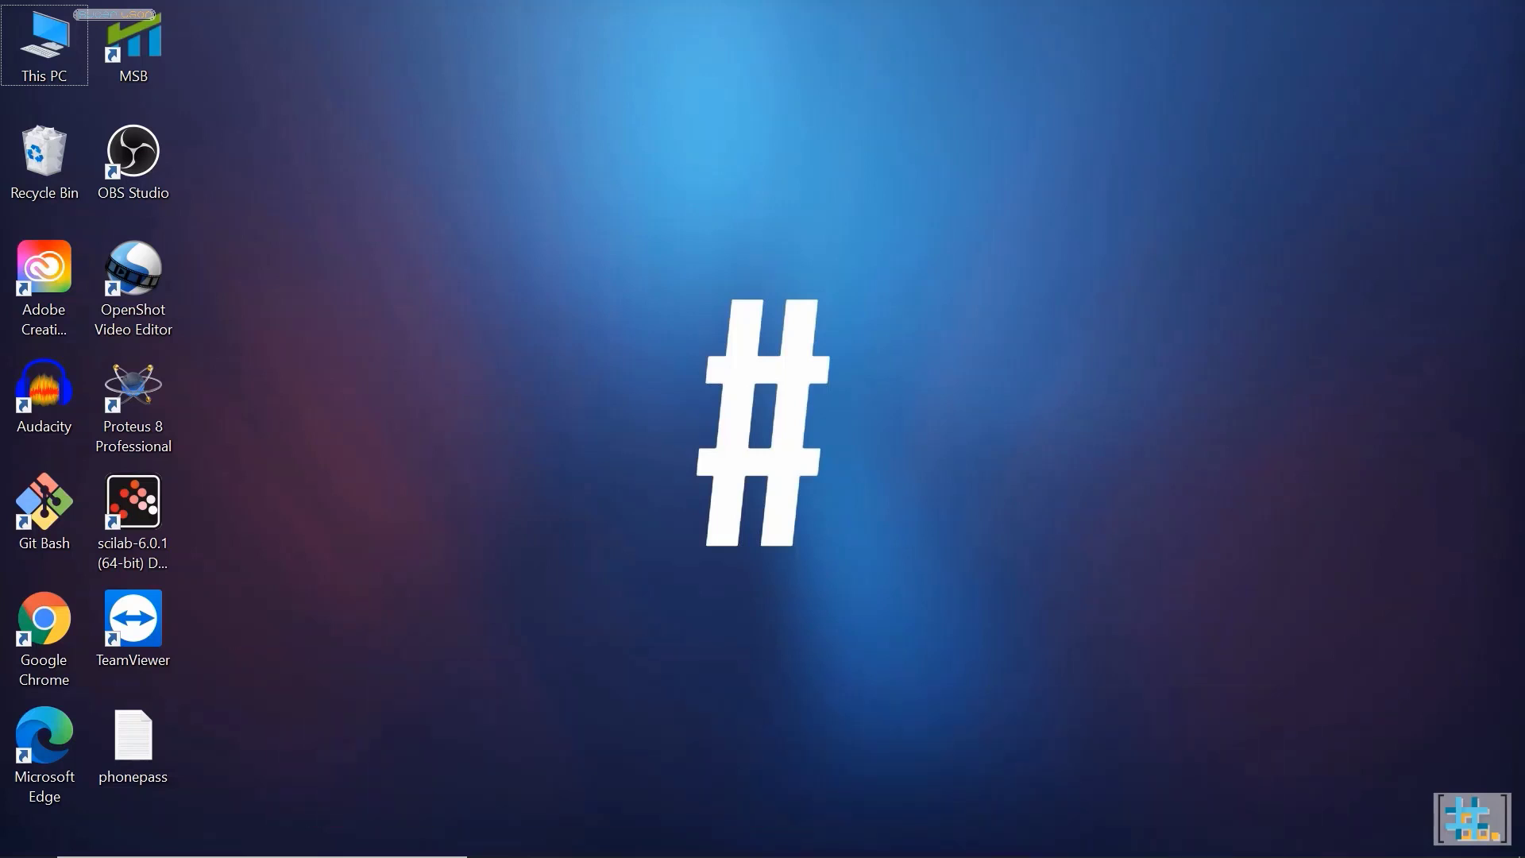
Step: Open Disk Management and delete the 297.47 GB primary partition on Disk 0
left_click(896, 693)
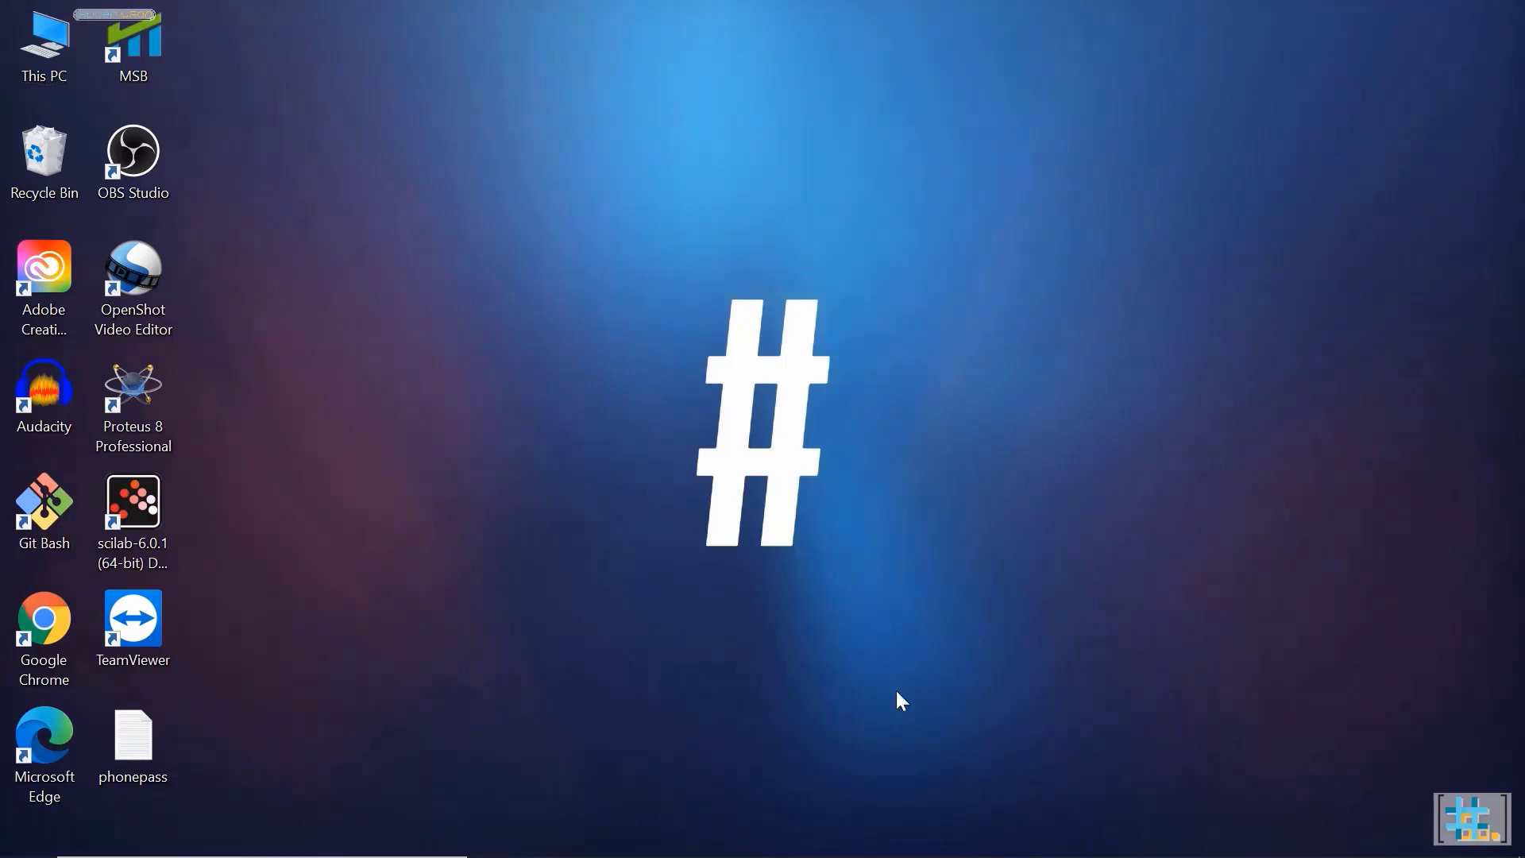
mouse_move(45, 854)
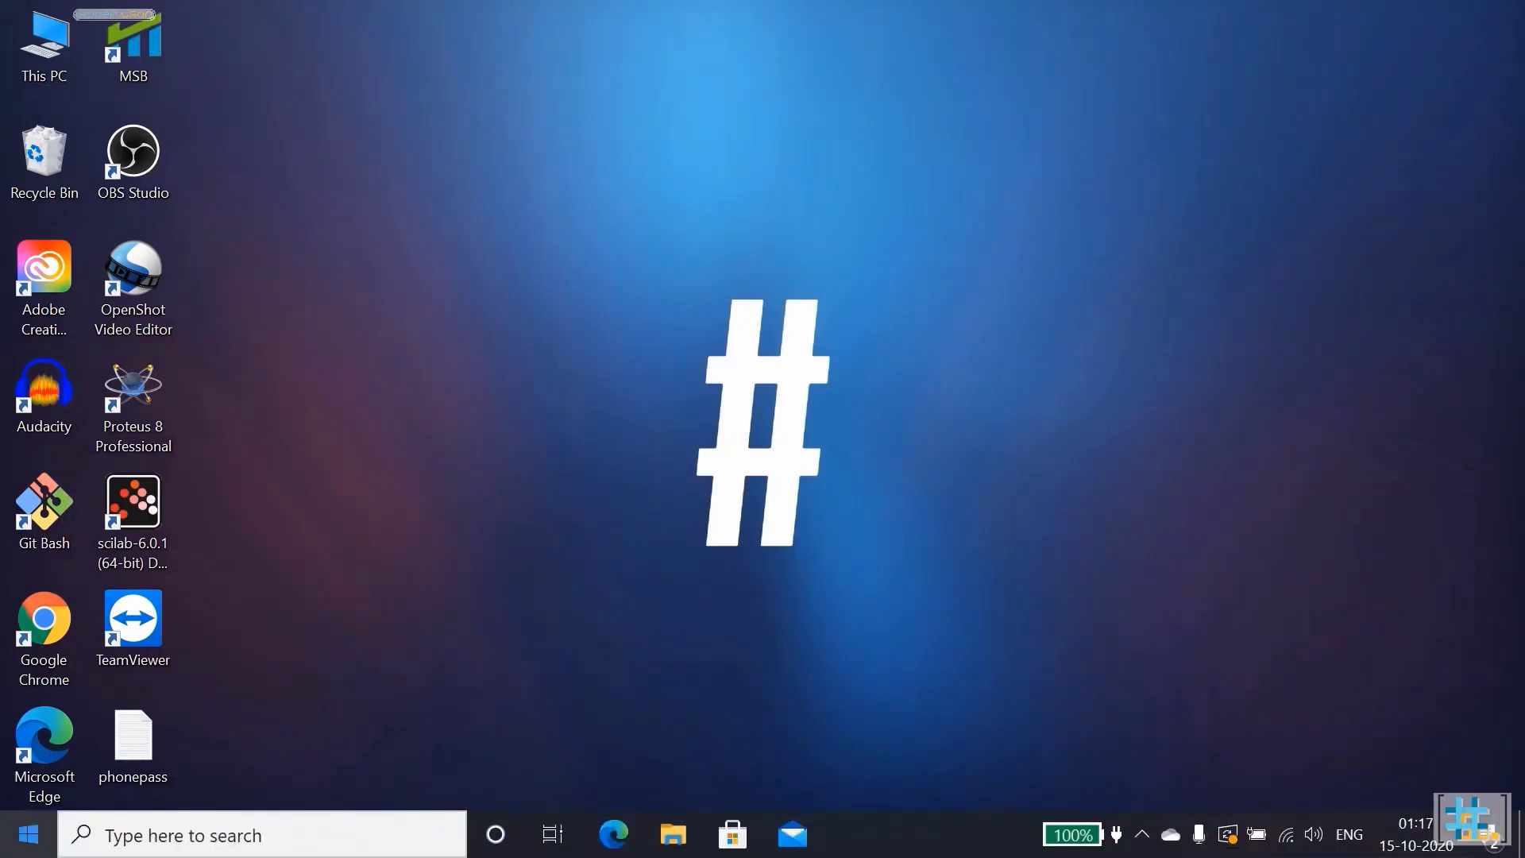
right_click(28, 848)
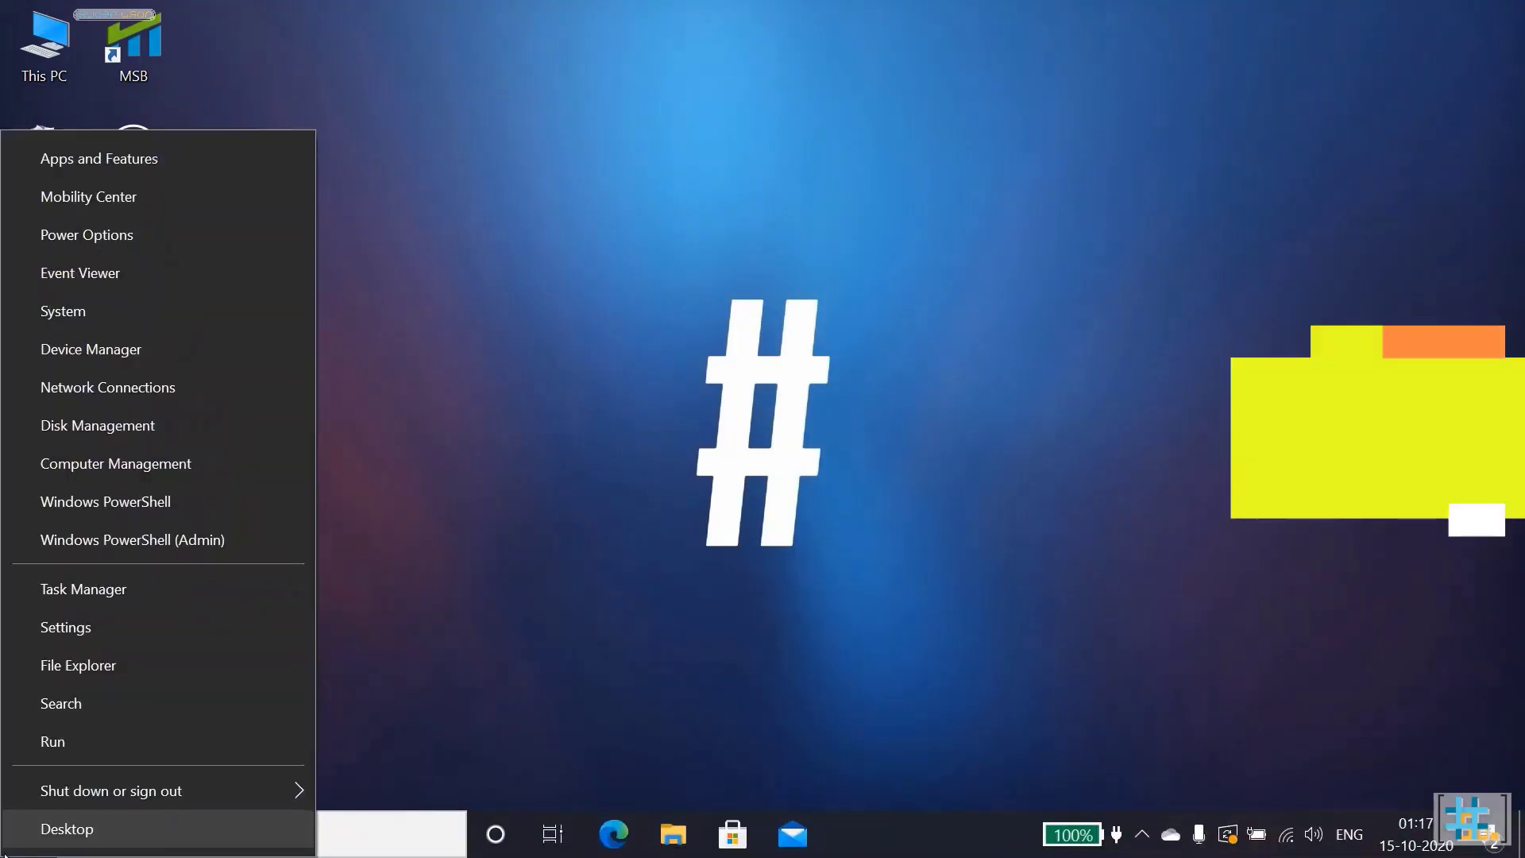
left_click(189, 438)
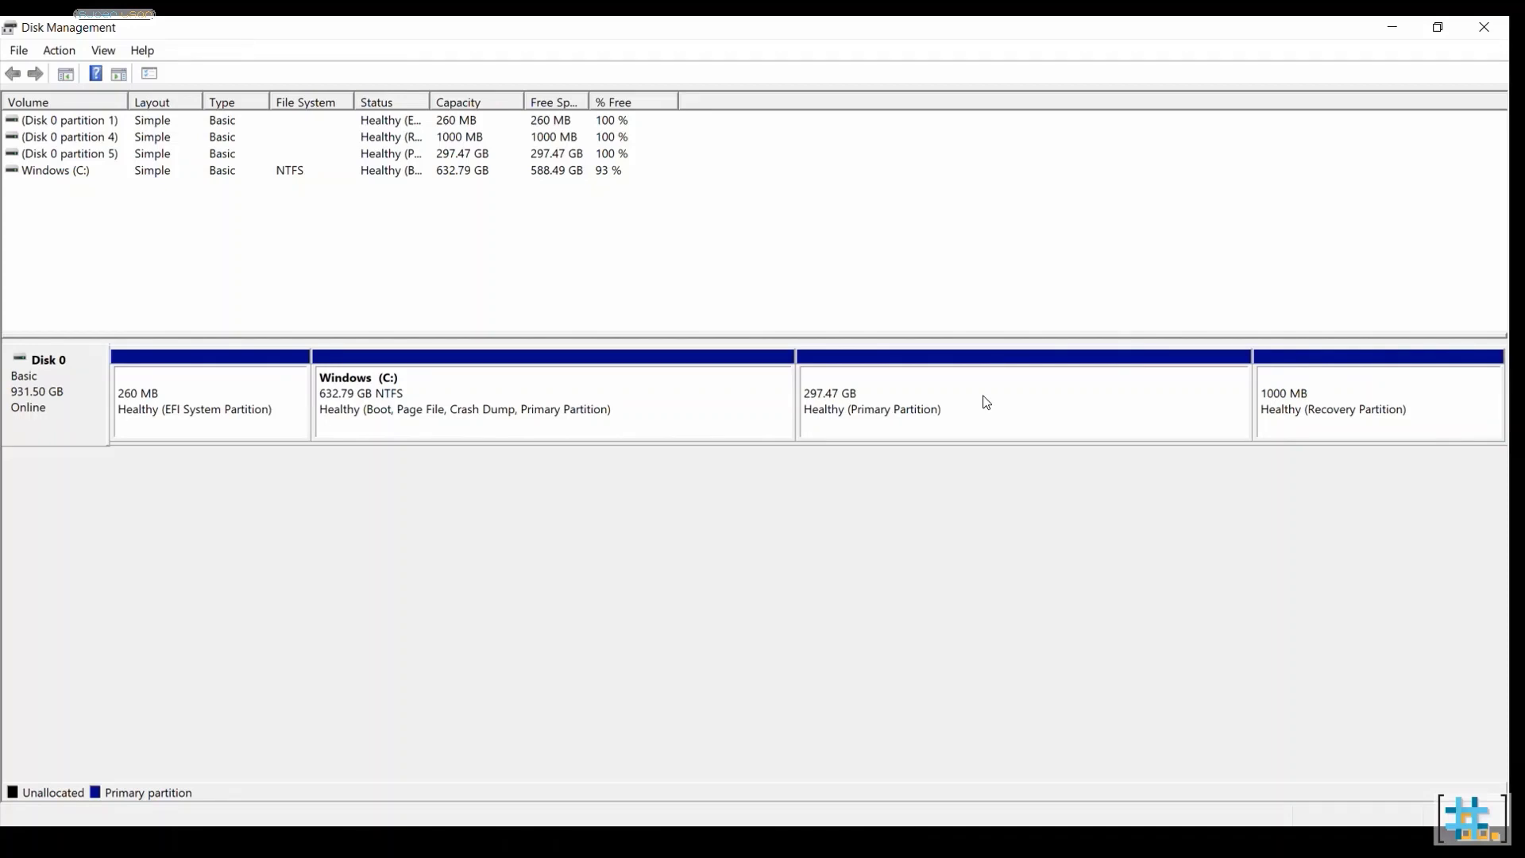
right_click(804, 389)
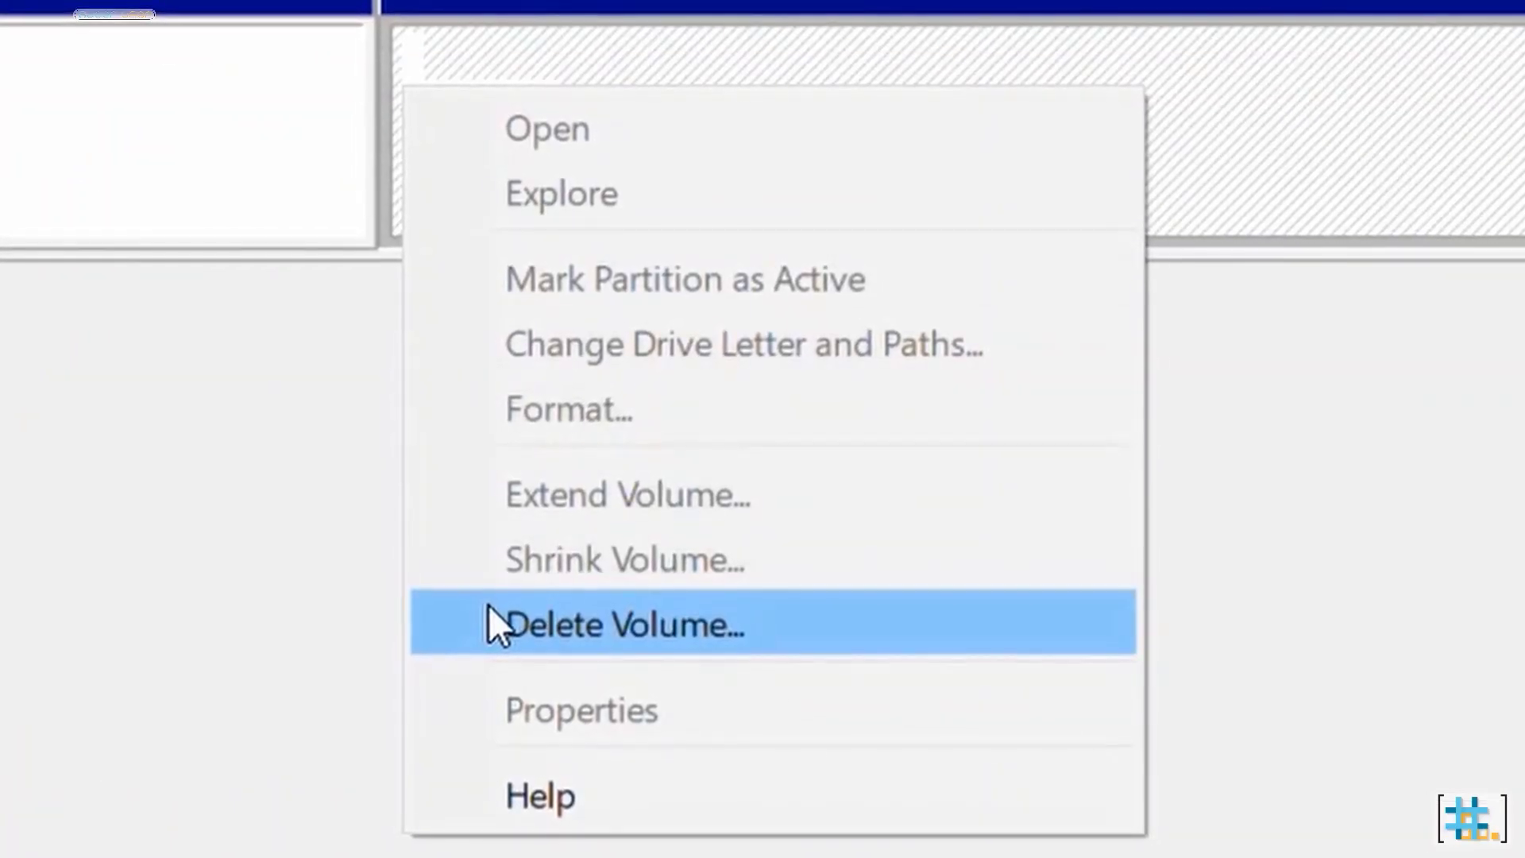
left_click(984, 397)
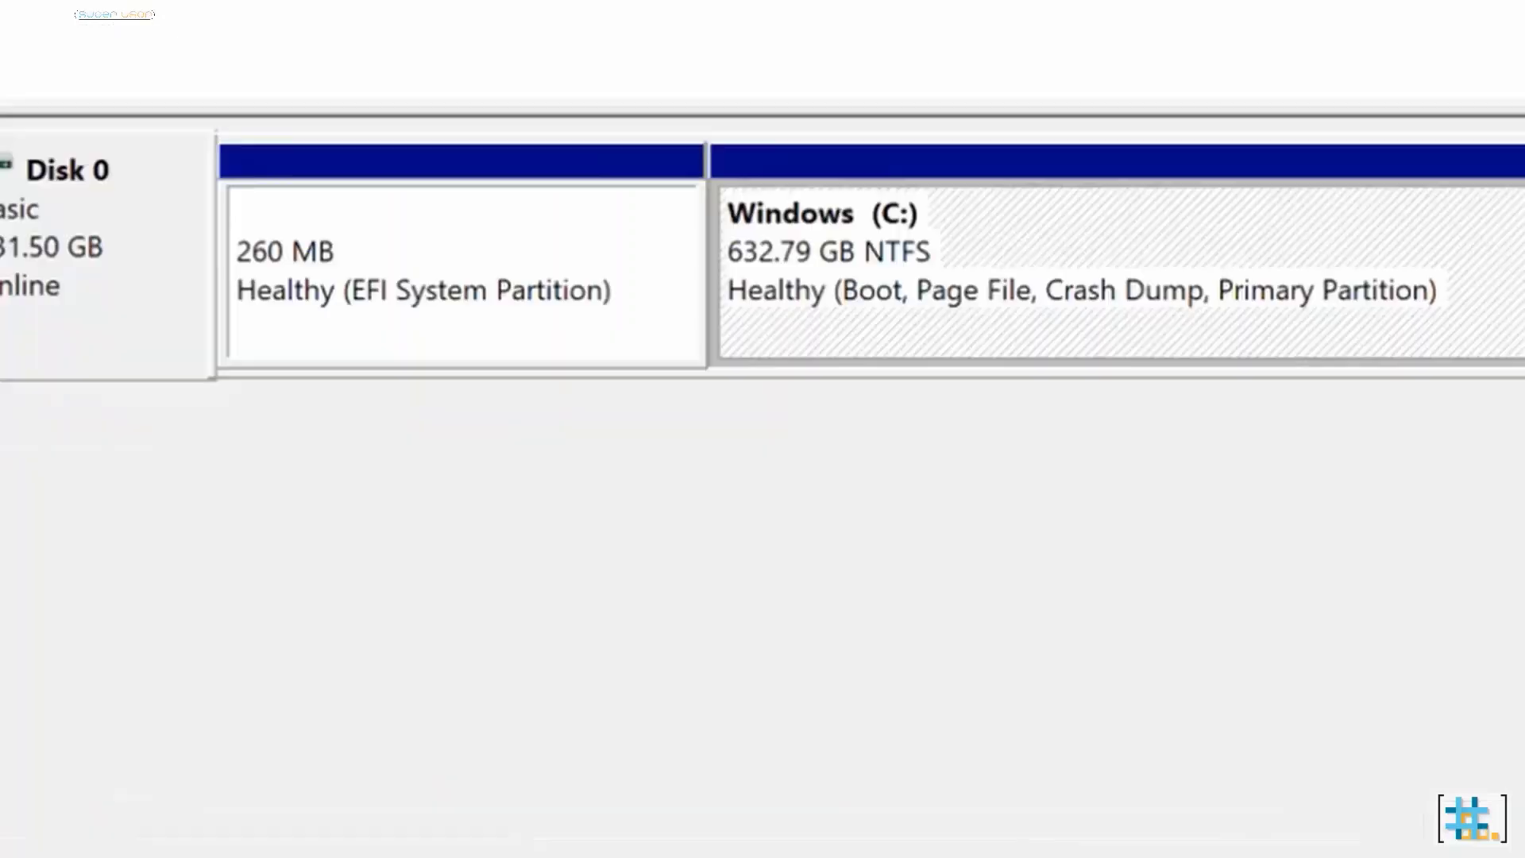
Step: Extend the Windows (C:) volume with 270000 MB of space from Disk 0
right_click(319, 387)
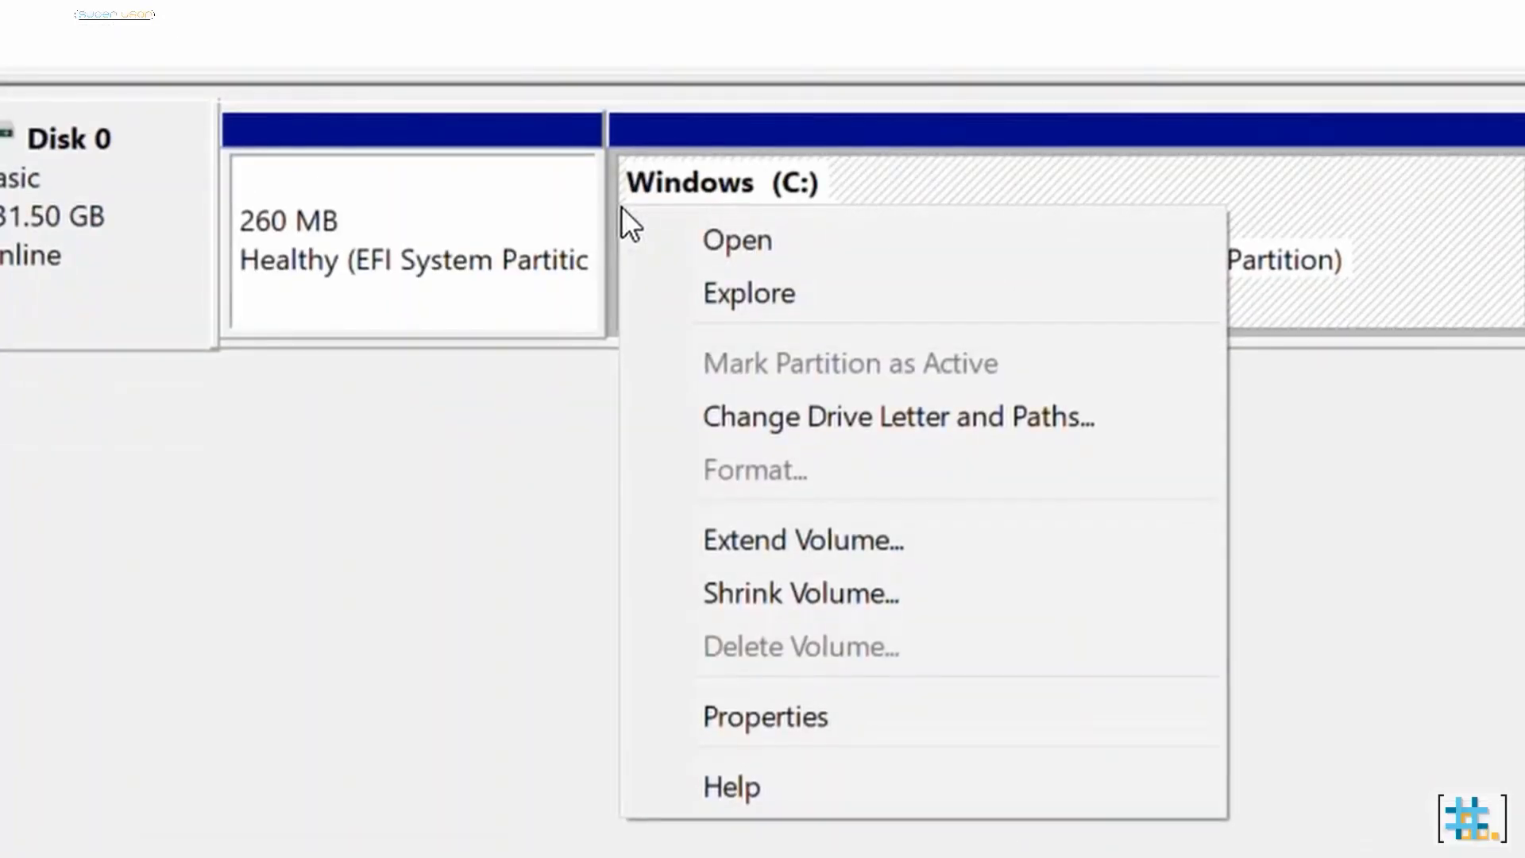
left_click(730, 516)
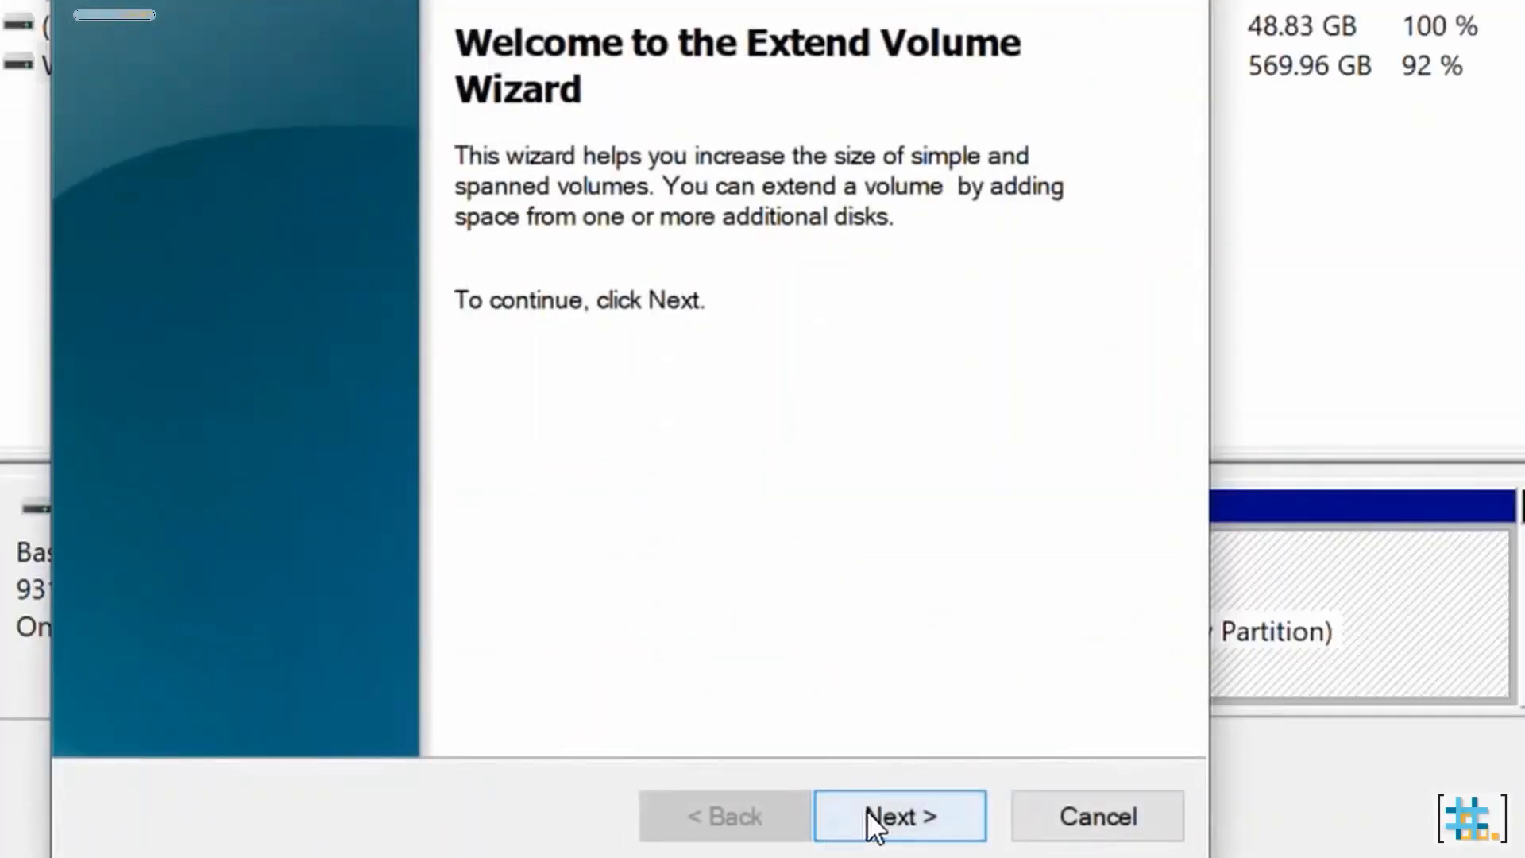
left_click(874, 816)
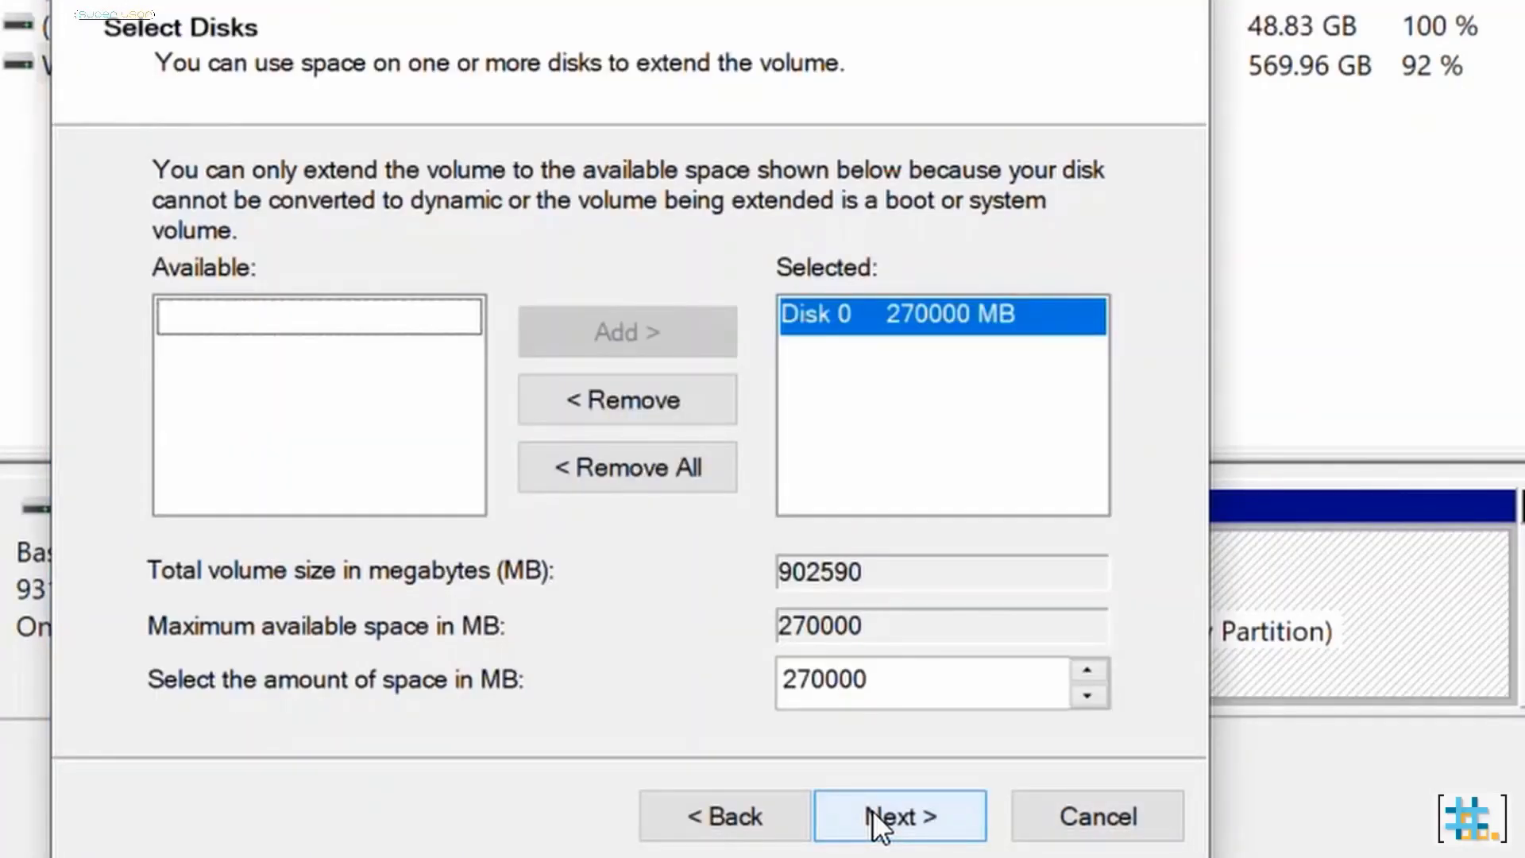
left_click(872, 810)
left_click(872, 811)
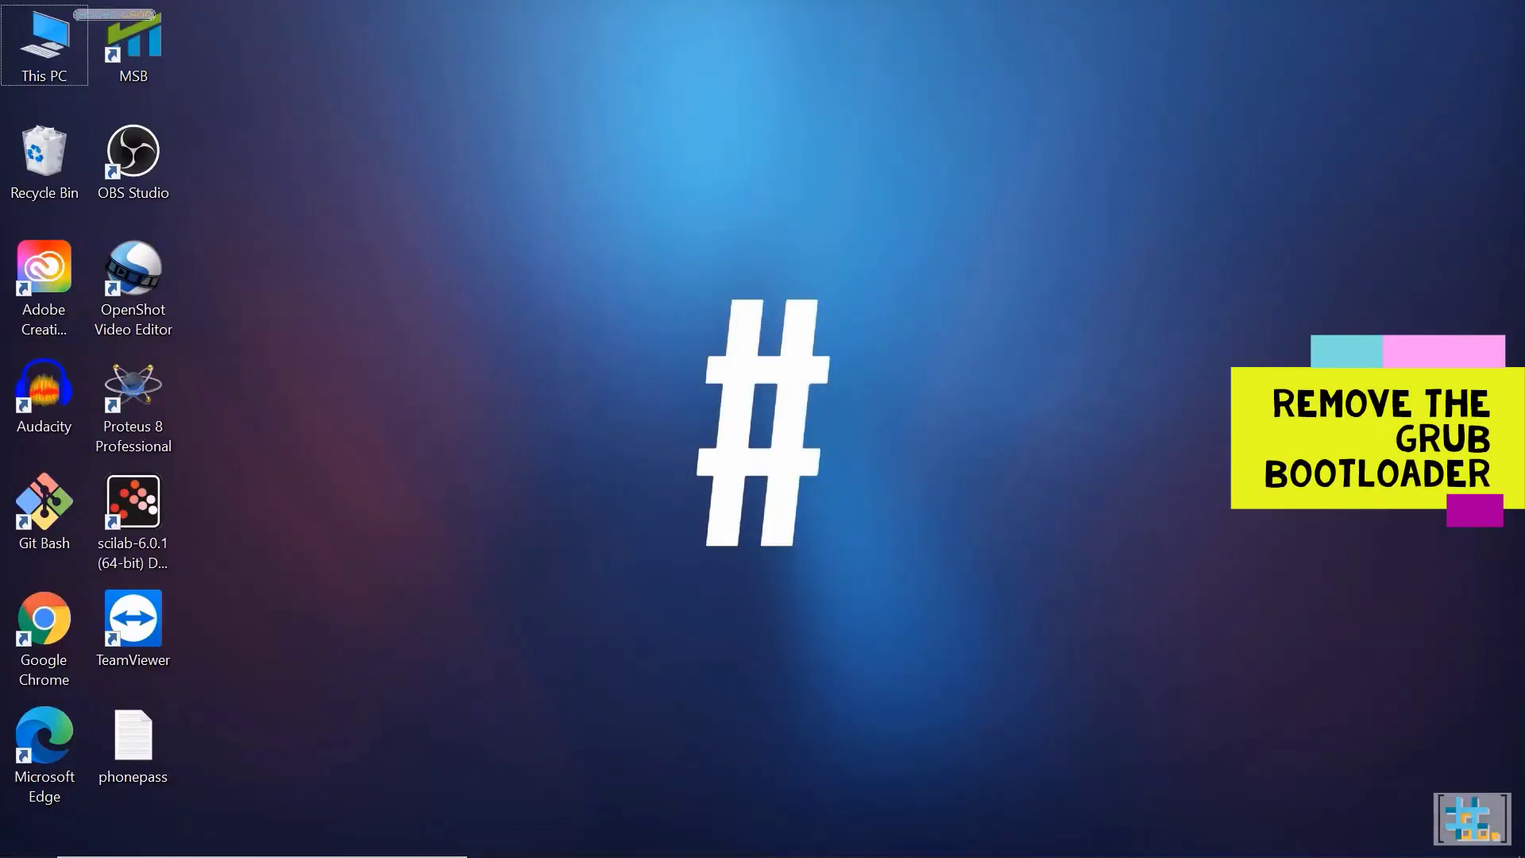
Step: Search for cmd, run Command Prompt as administrator and maximize its window
left_click(27, 834)
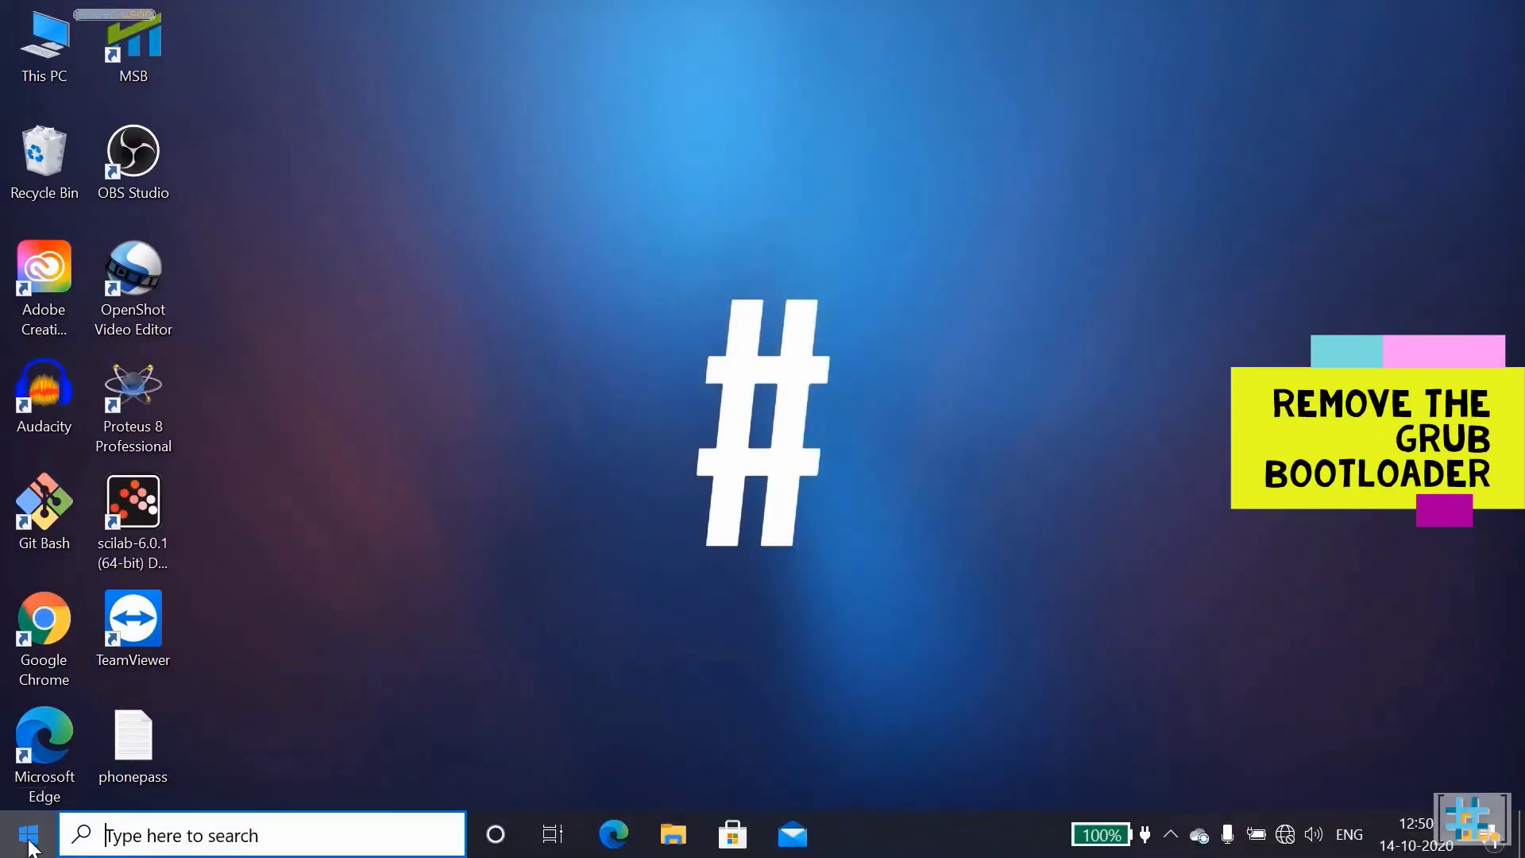
left_click(175, 835)
type("cmd")
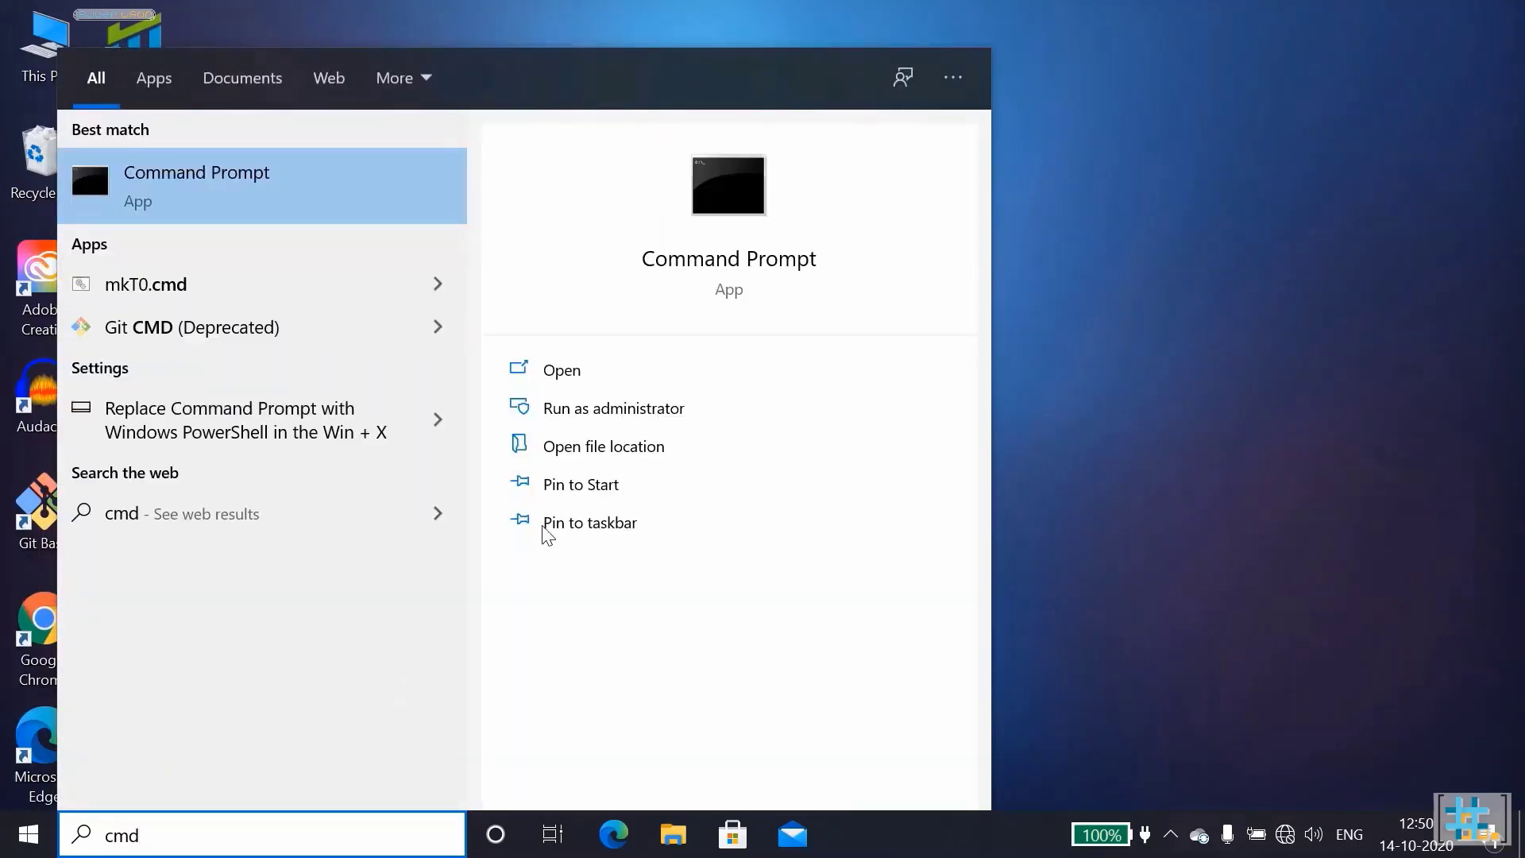
left_click(655, 411)
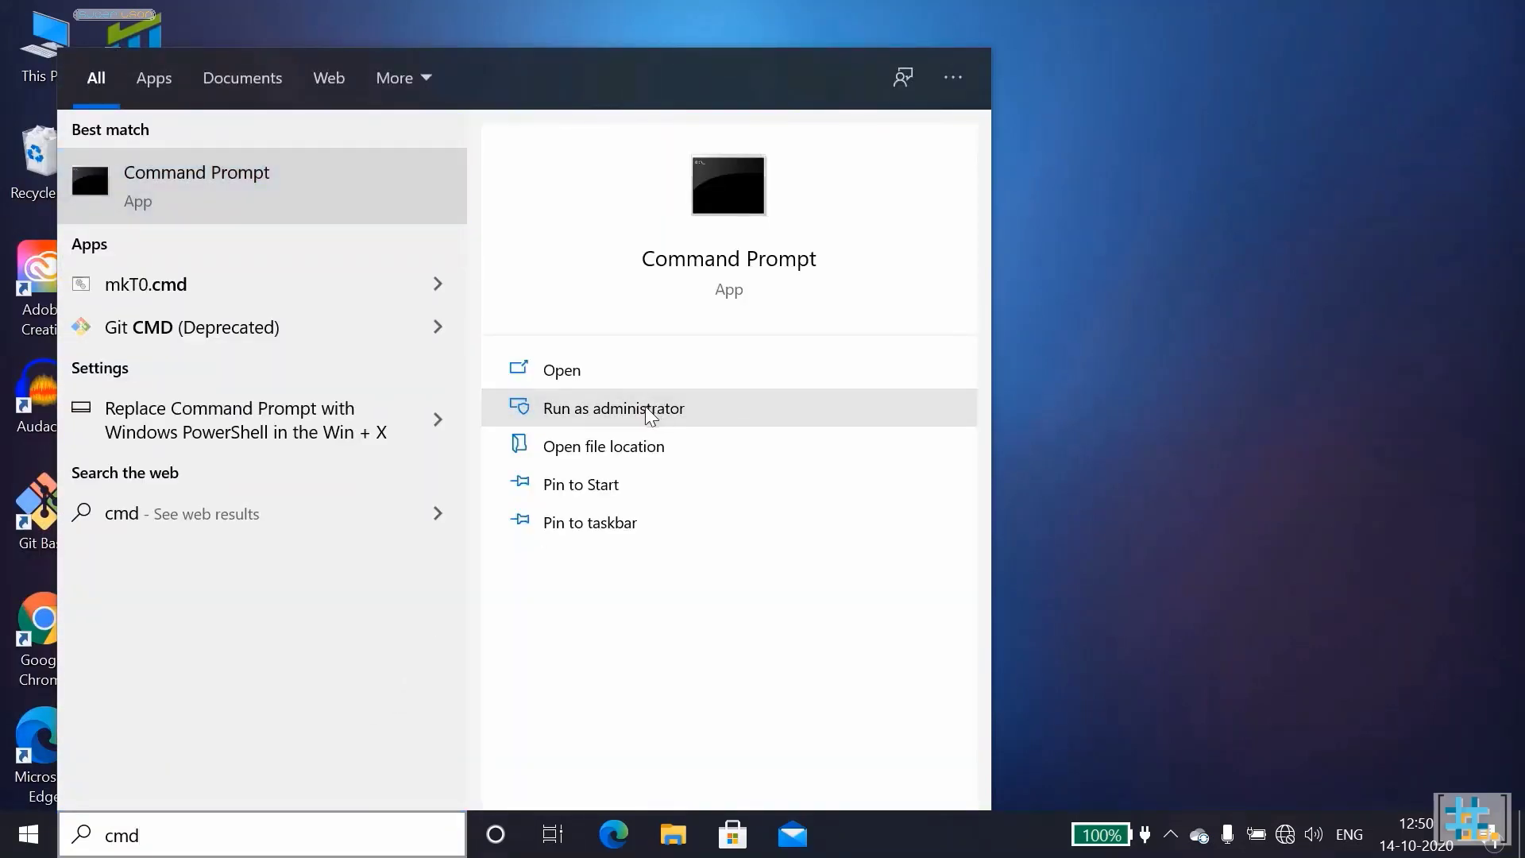
left_click(1098, 349)
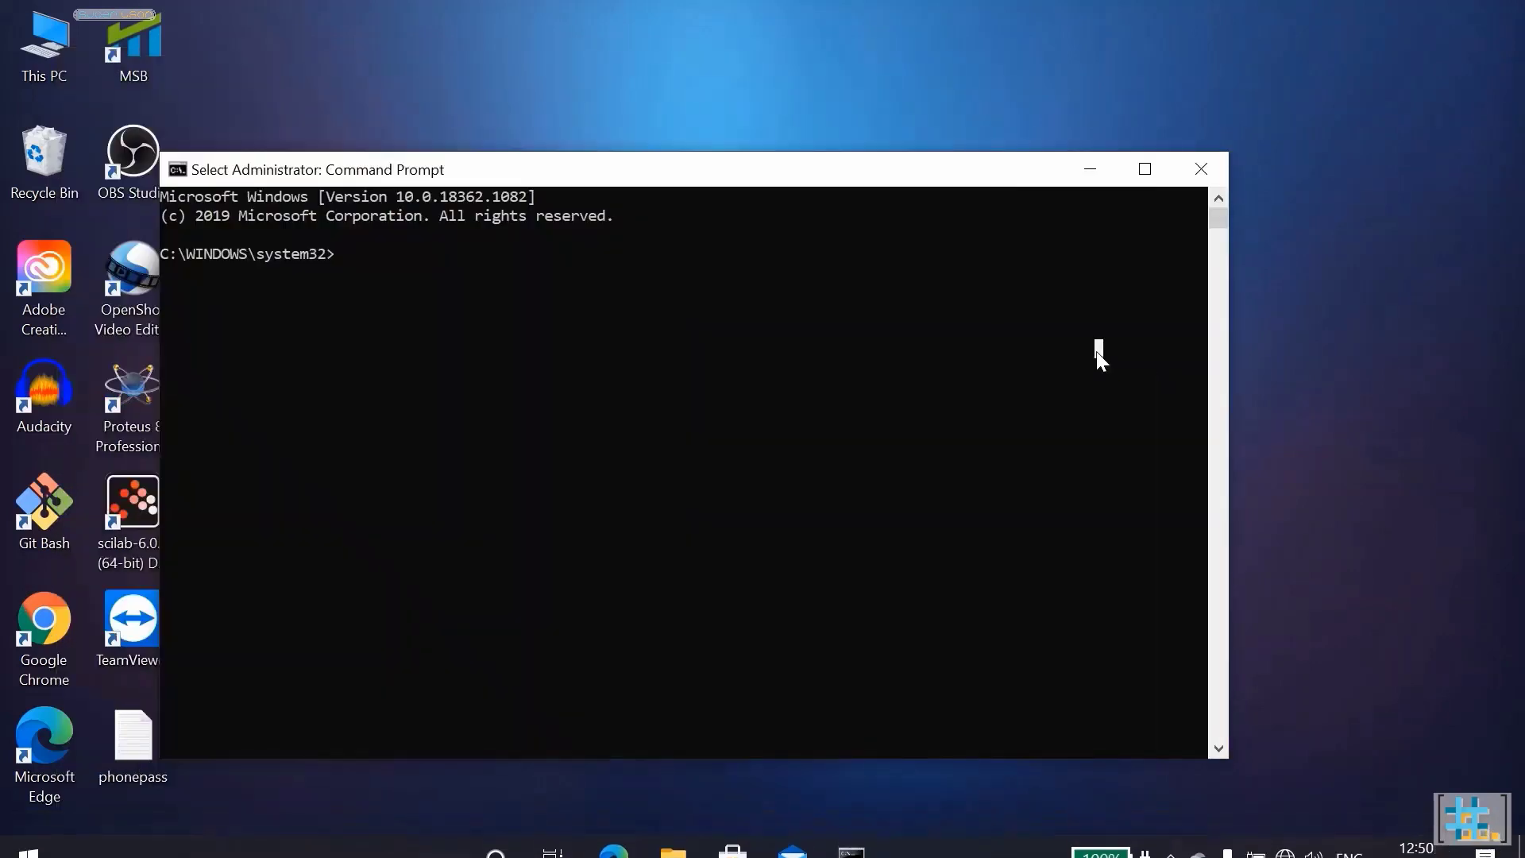
left_click(1137, 181)
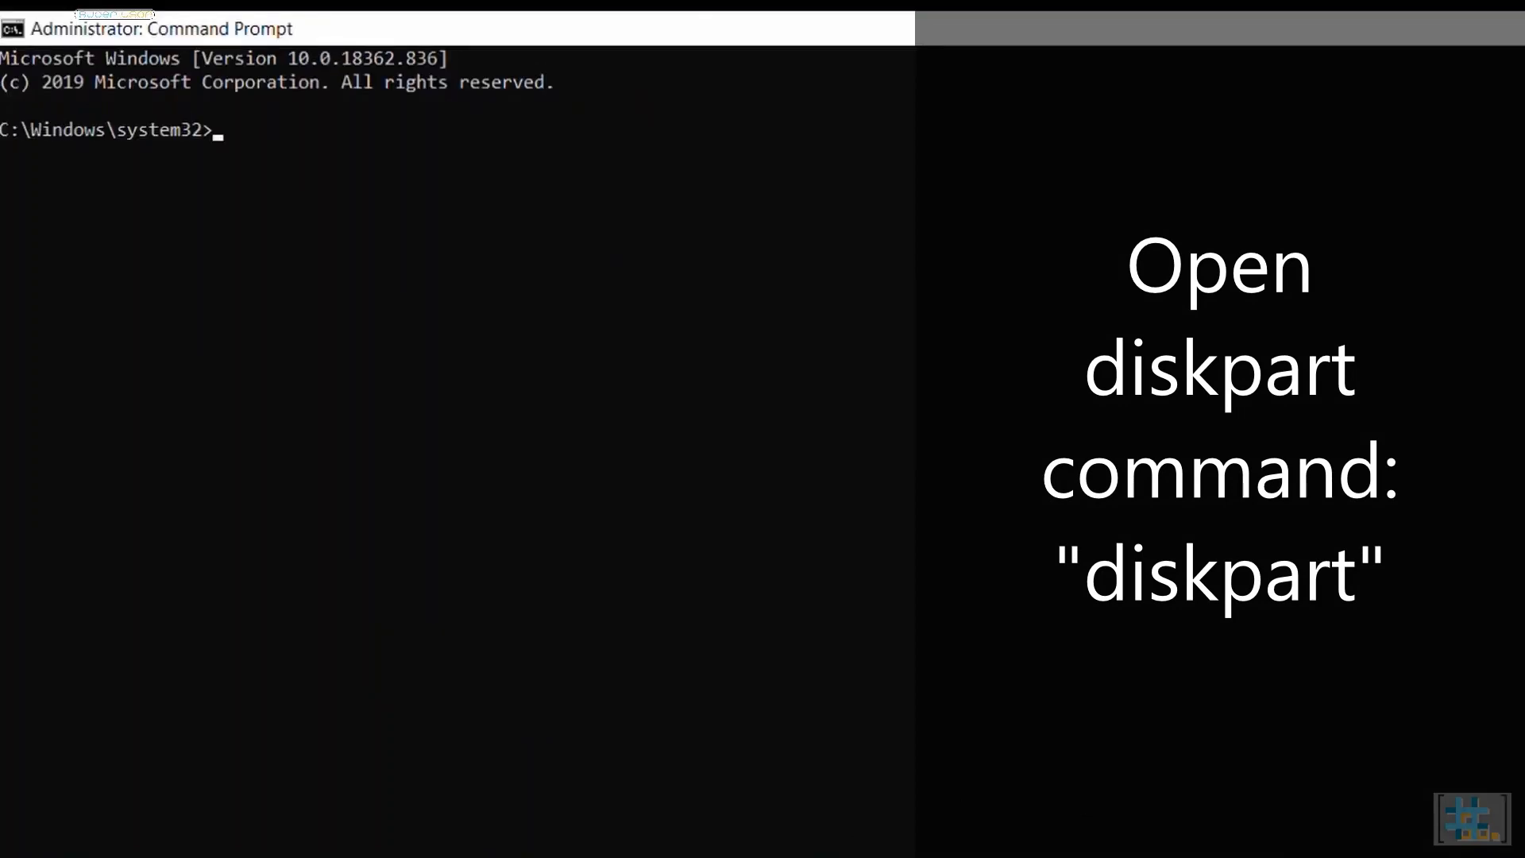
Step: Start diskpart and list the computer's disks with "list disk"
type("diskpart")
key("Return")
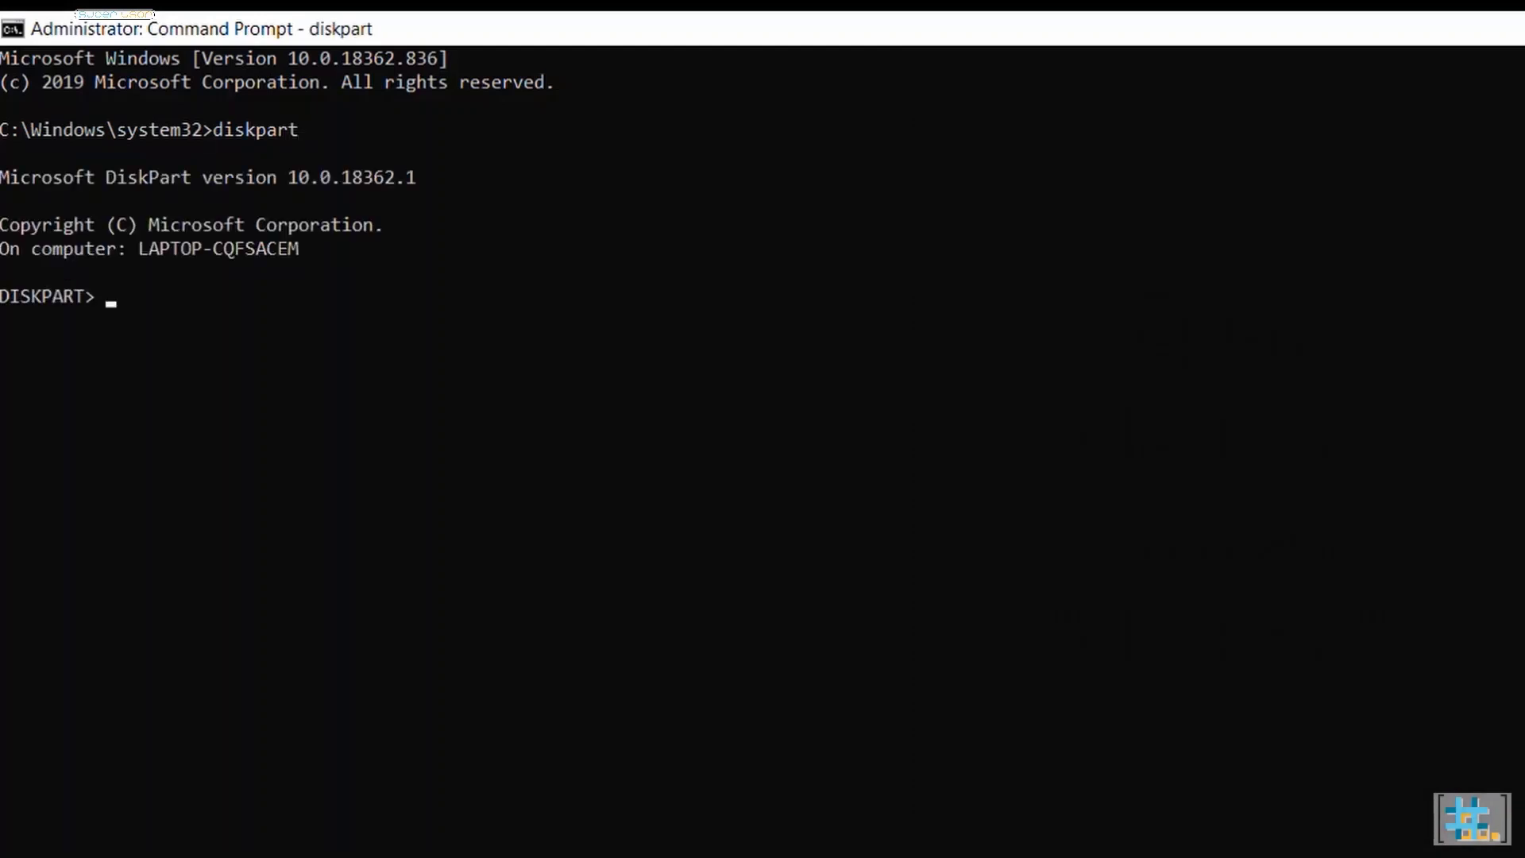
type("list disk")
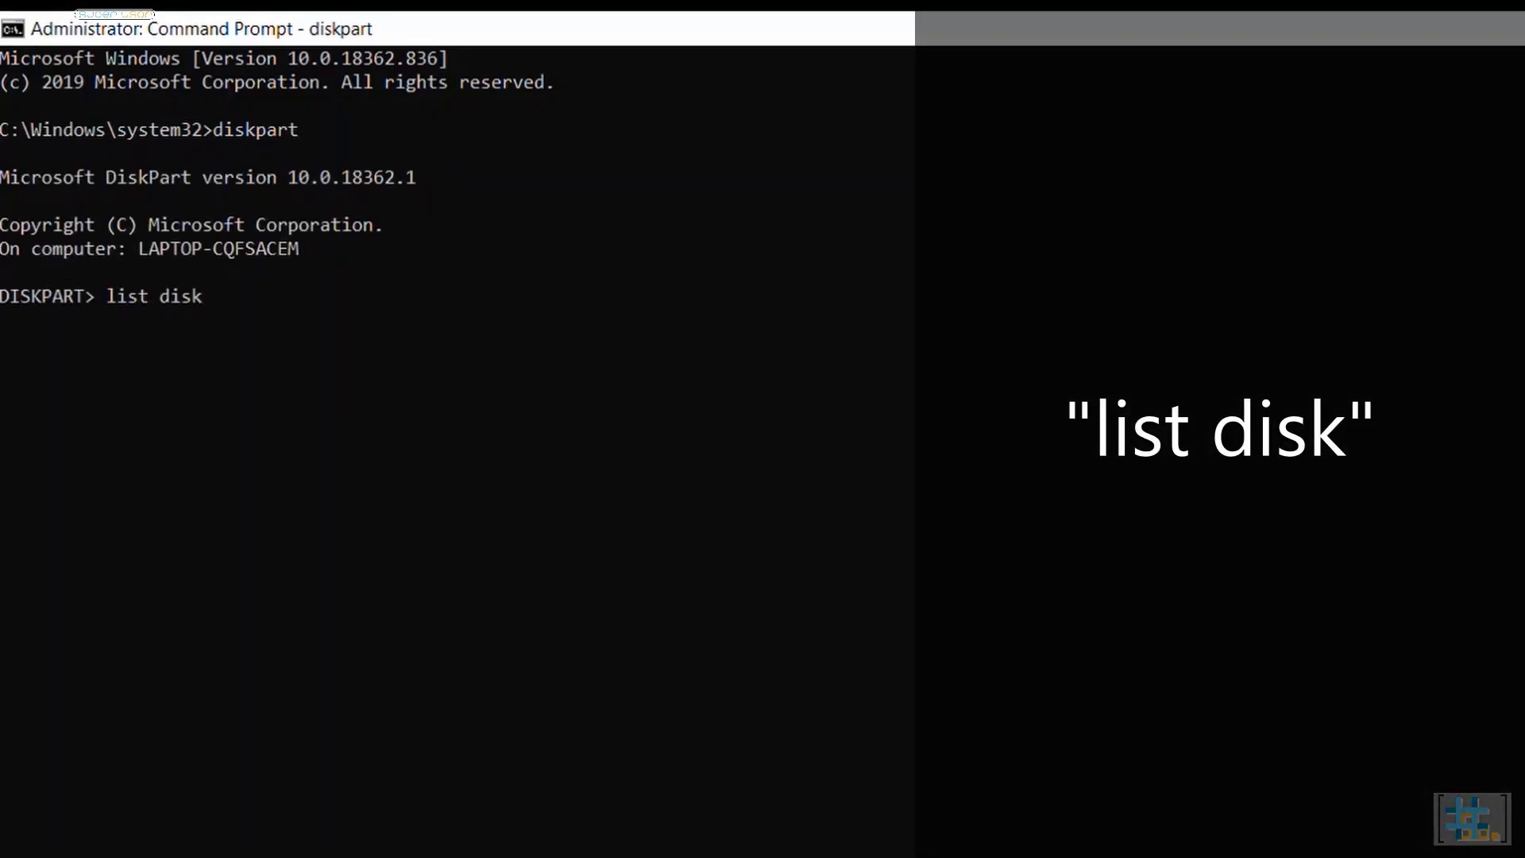
key("Return")
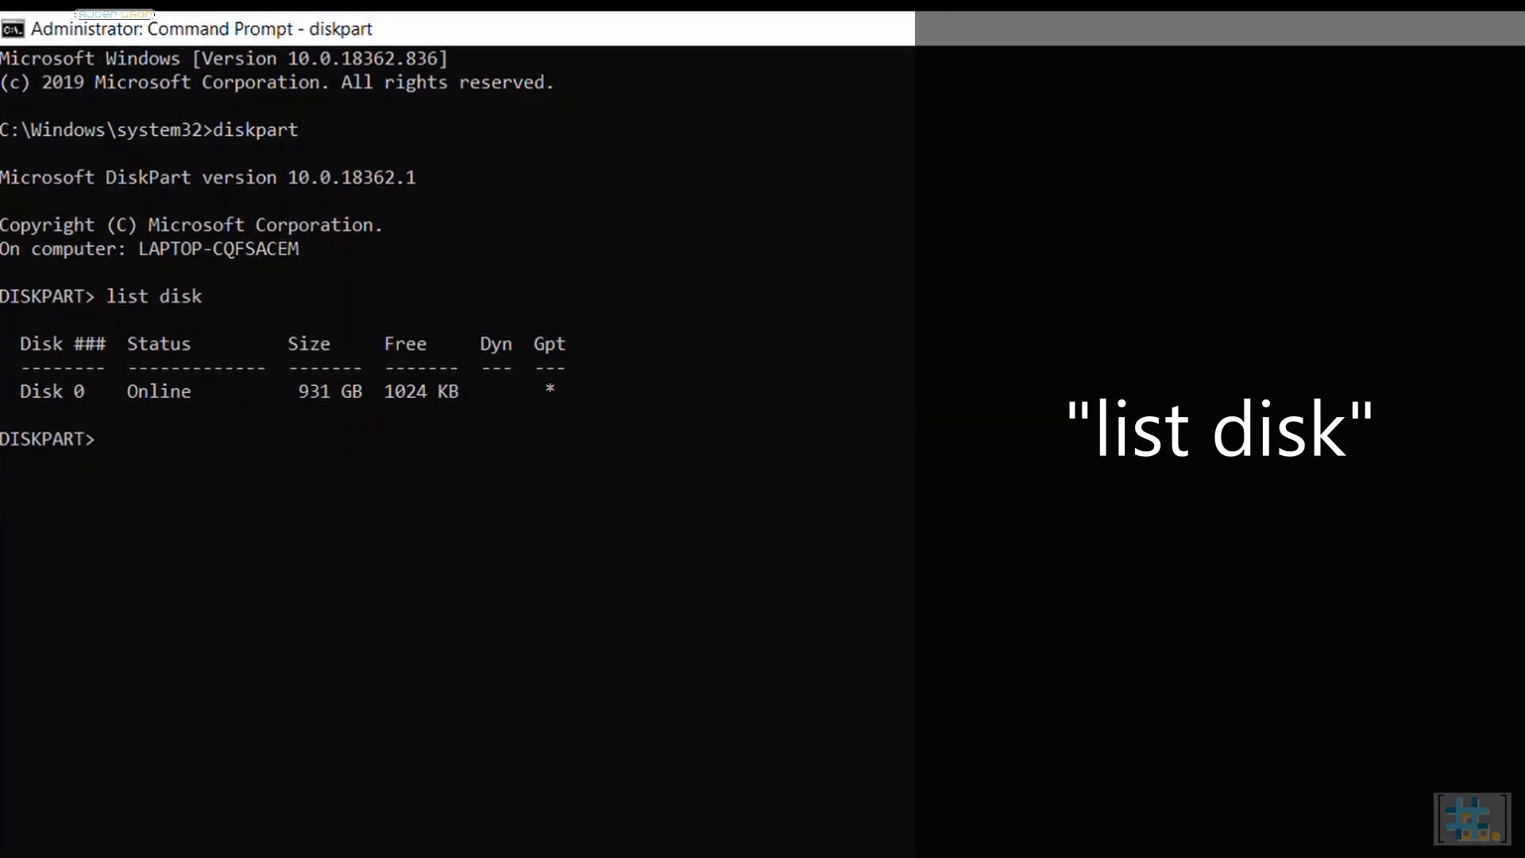
Step: Select disk 0 in DiskPart with "sel disk 0" and list its partitions with "list partition"
type("sel")
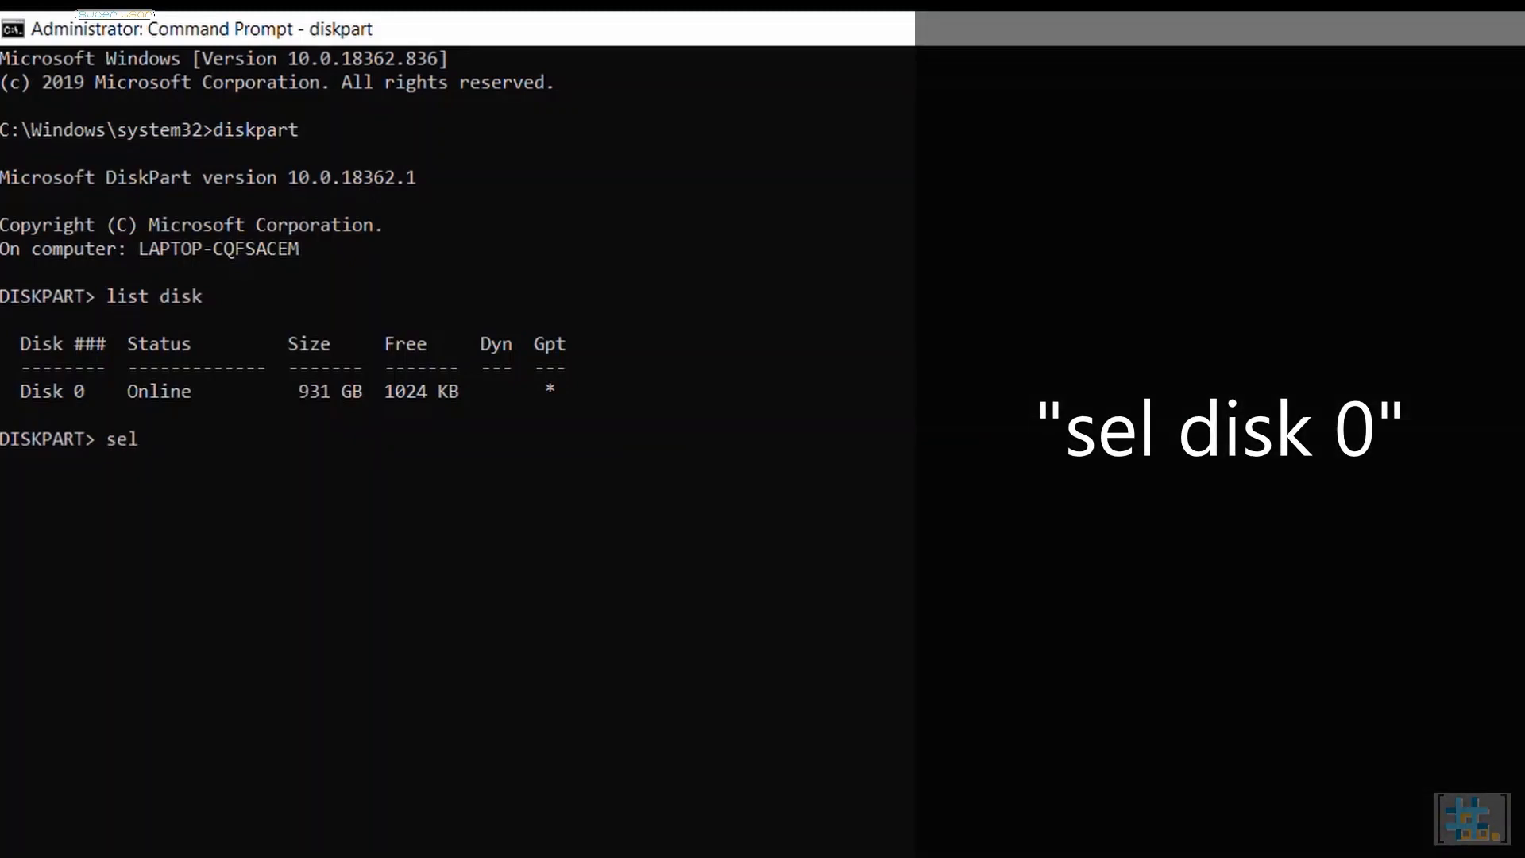
type(" disk 0")
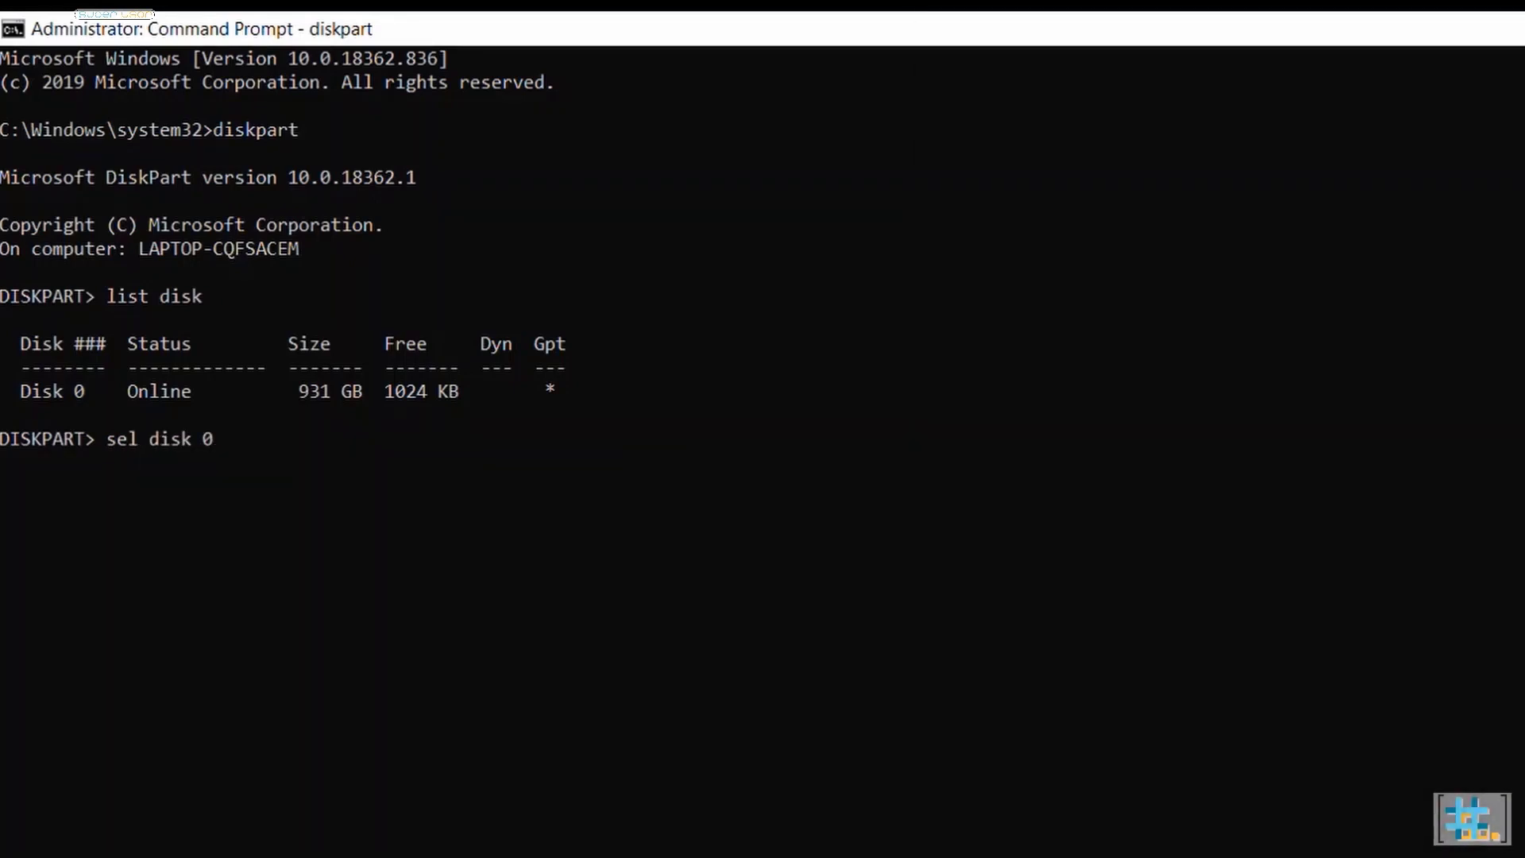
key("Return")
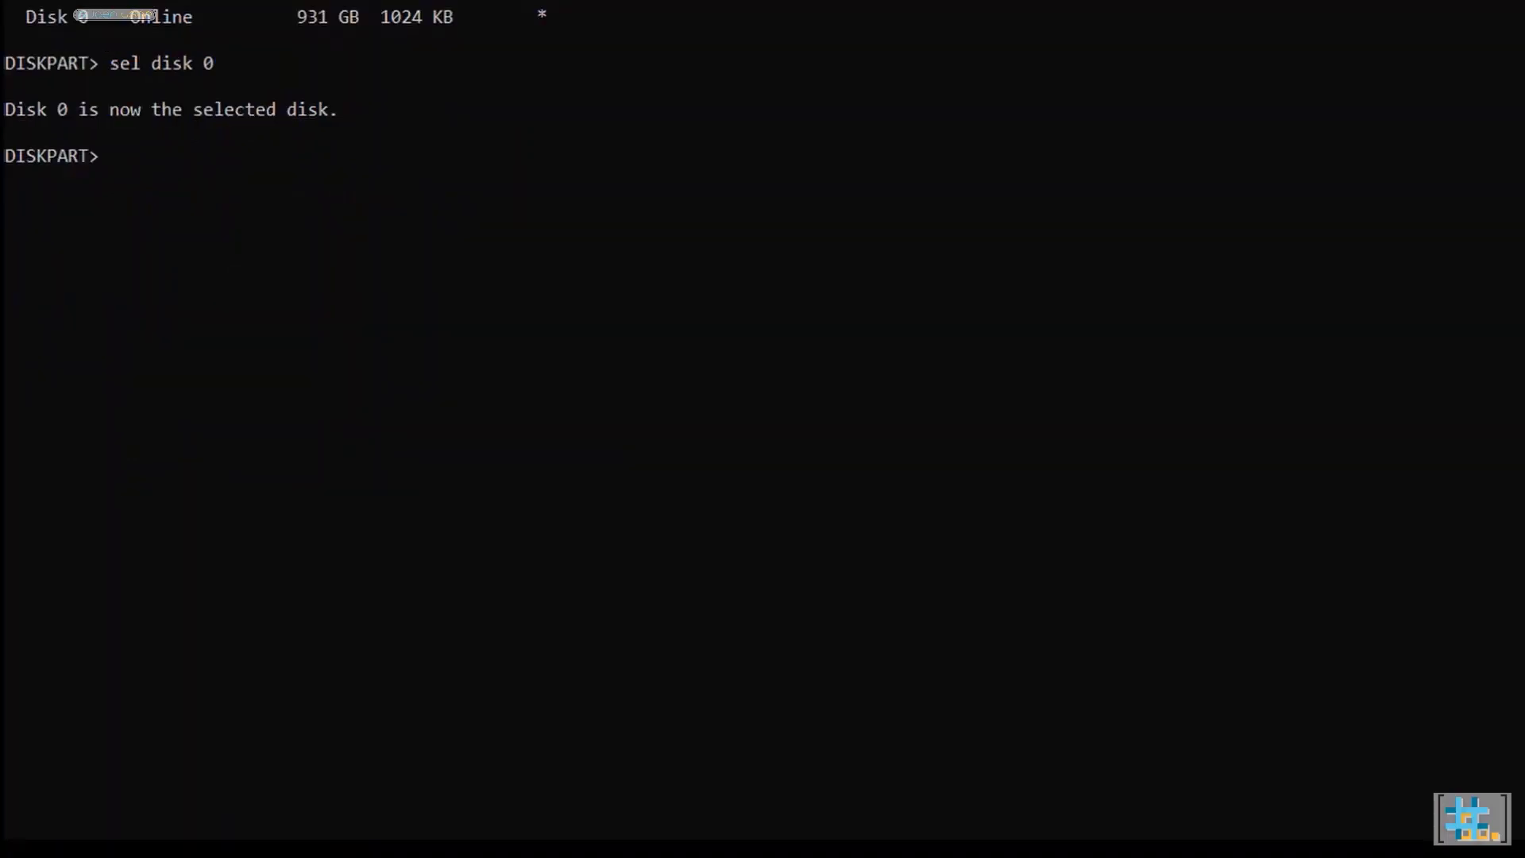
type("l")
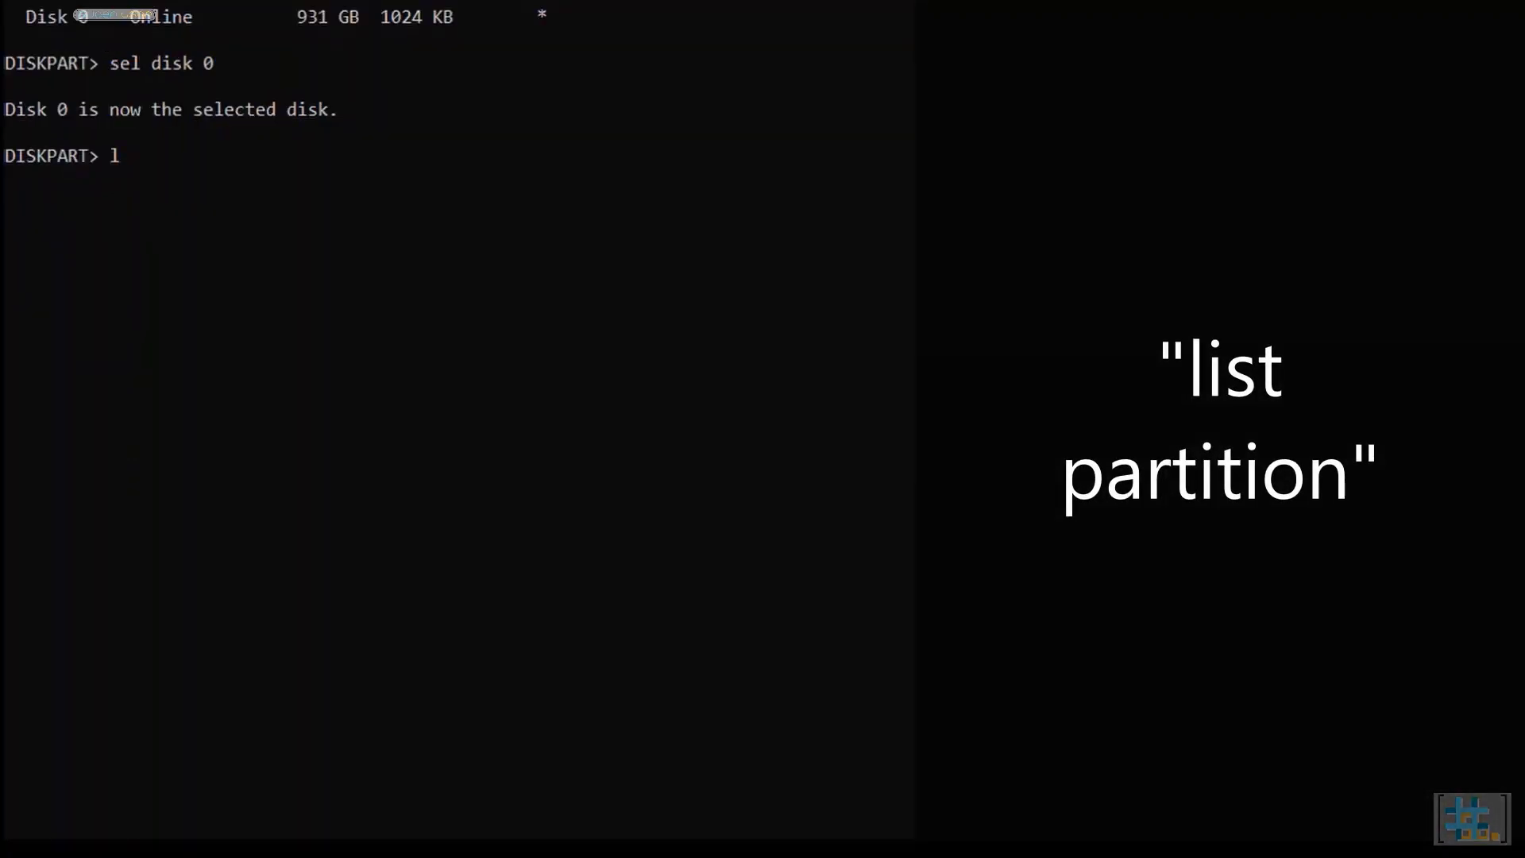
type("ist partition")
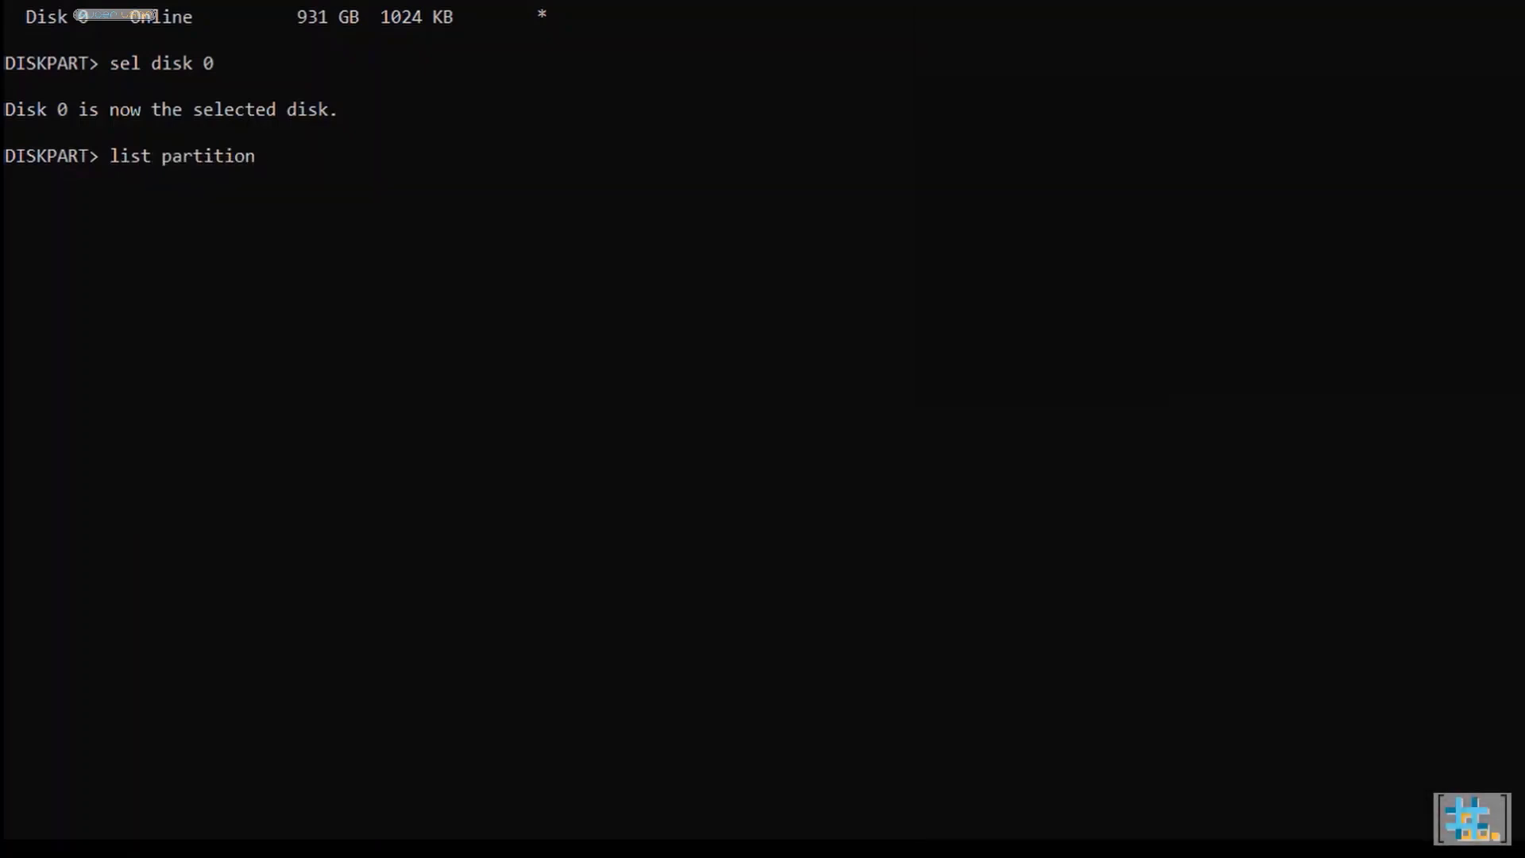
key("Return")
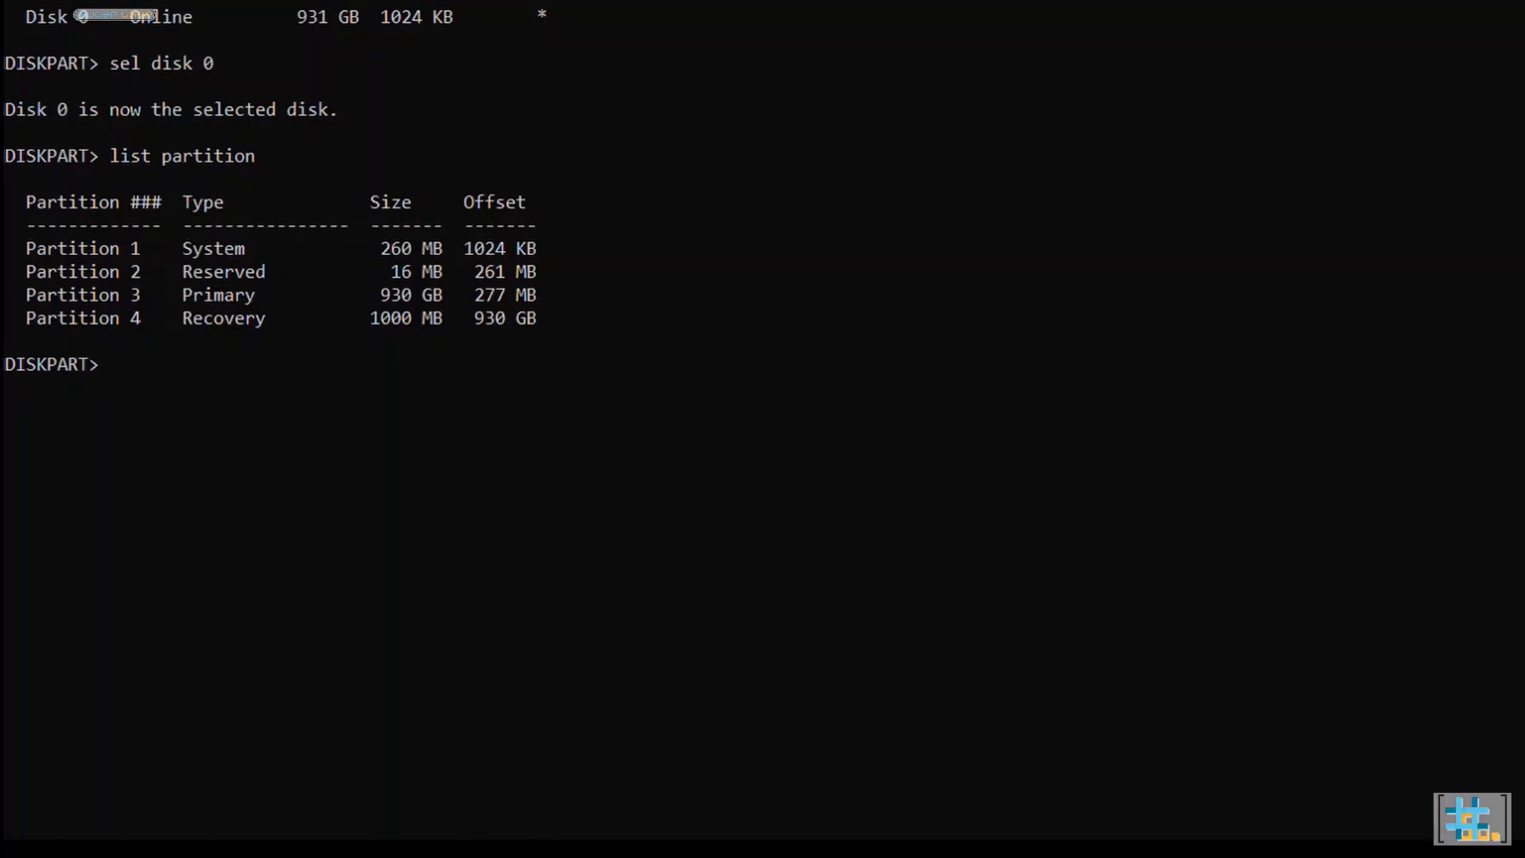
Step: Select partition 1, the system partition, and give it the drive letter X with "assign letter=x"
type("sel pa")
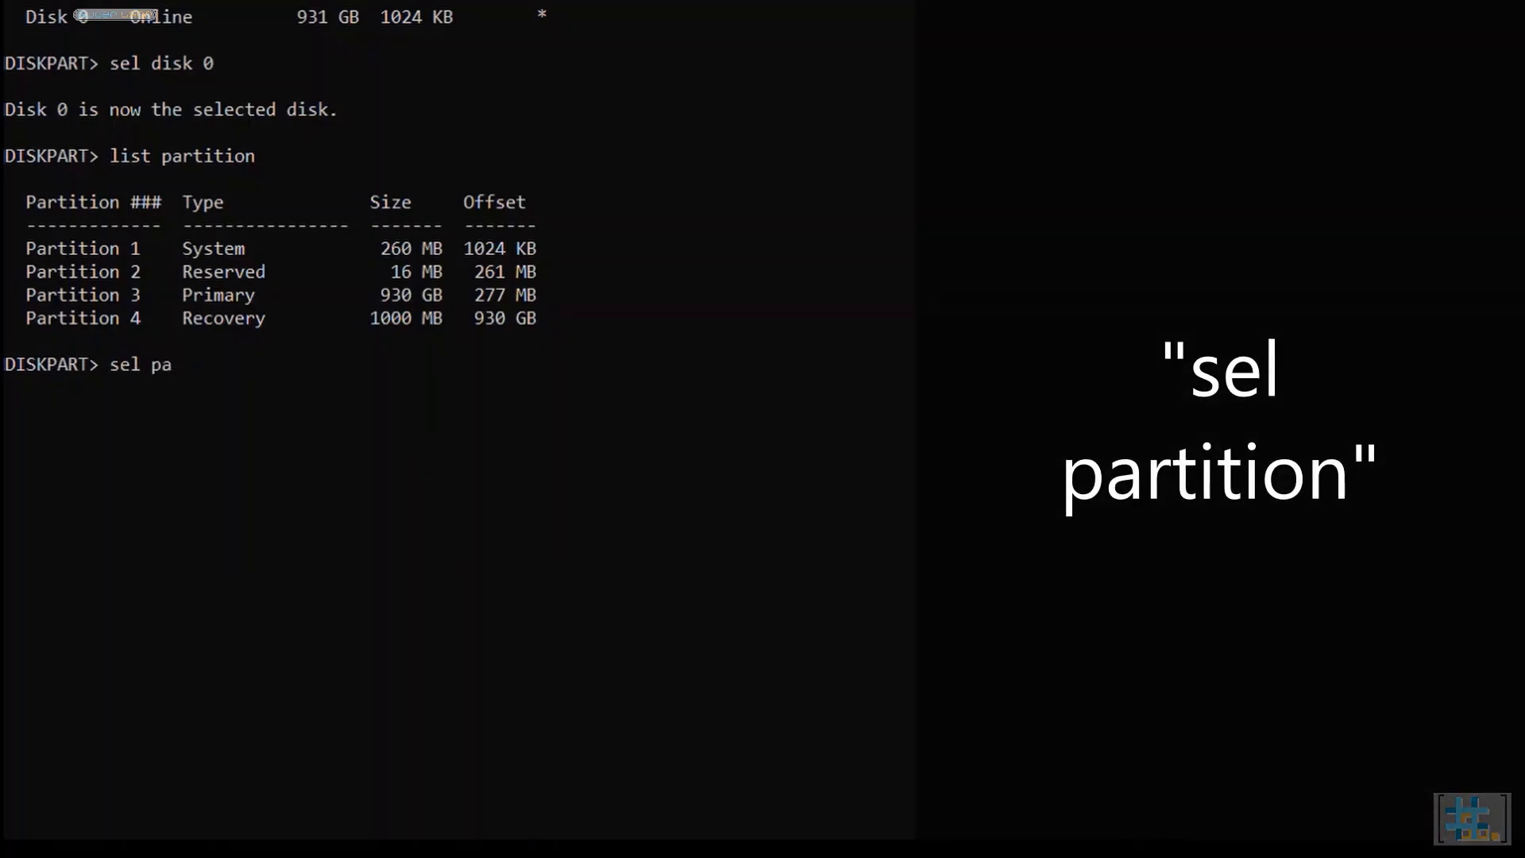
type("rtition 1")
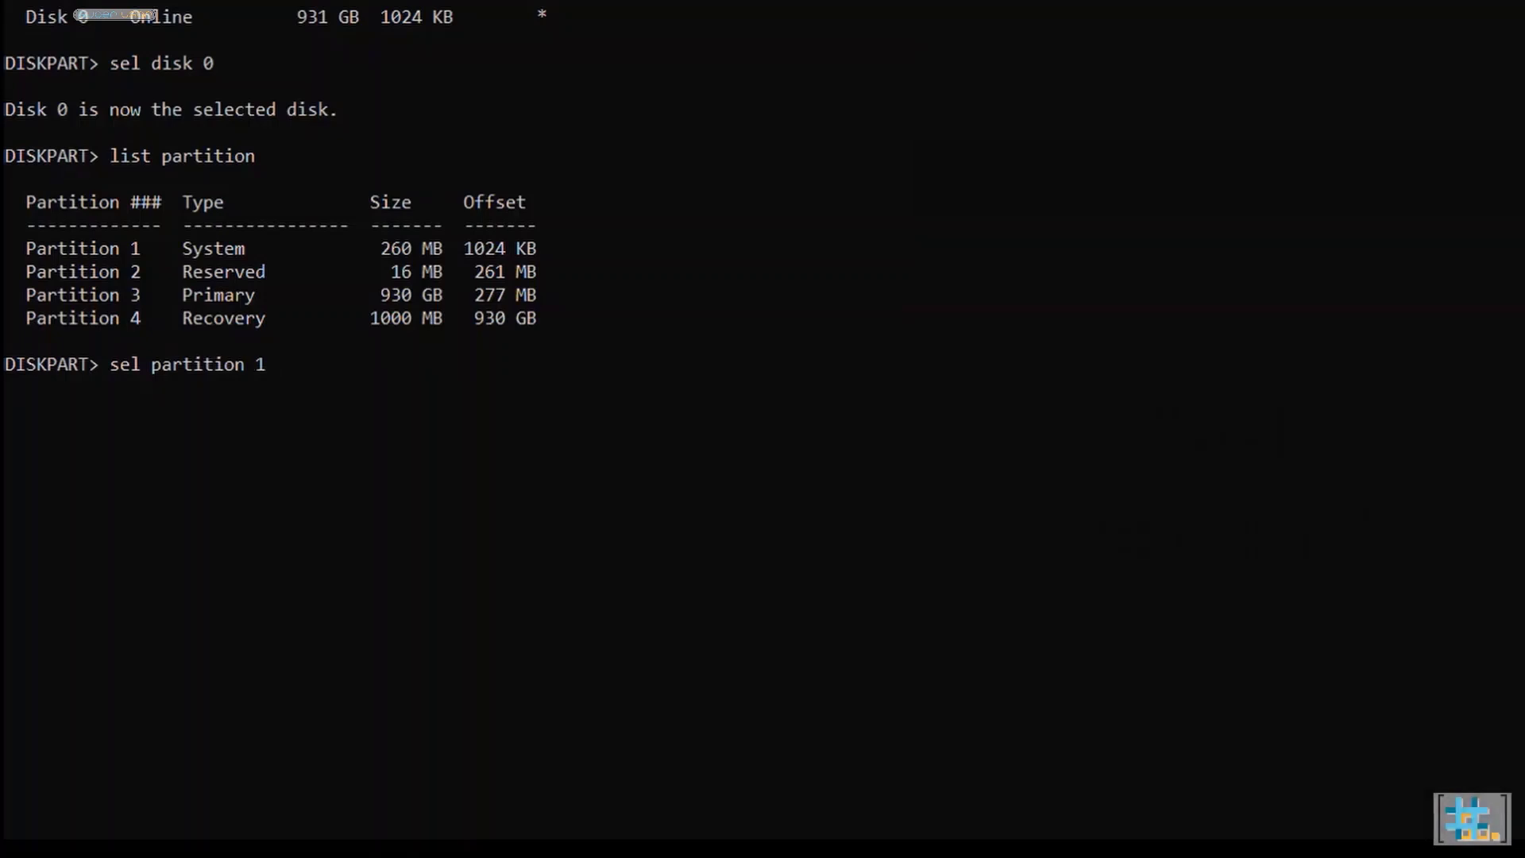
key("Return")
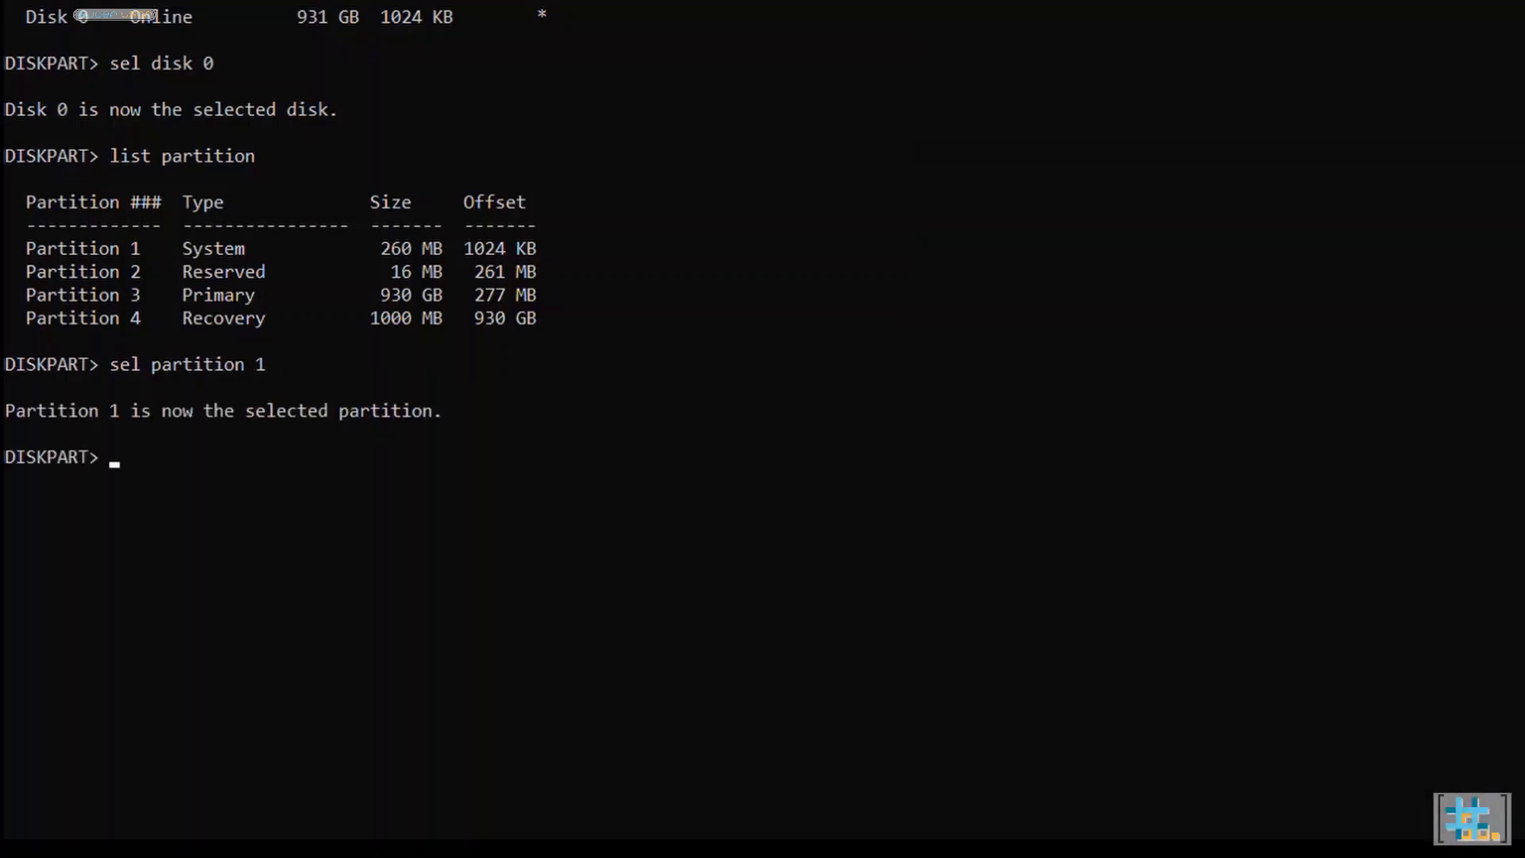
type("assign")
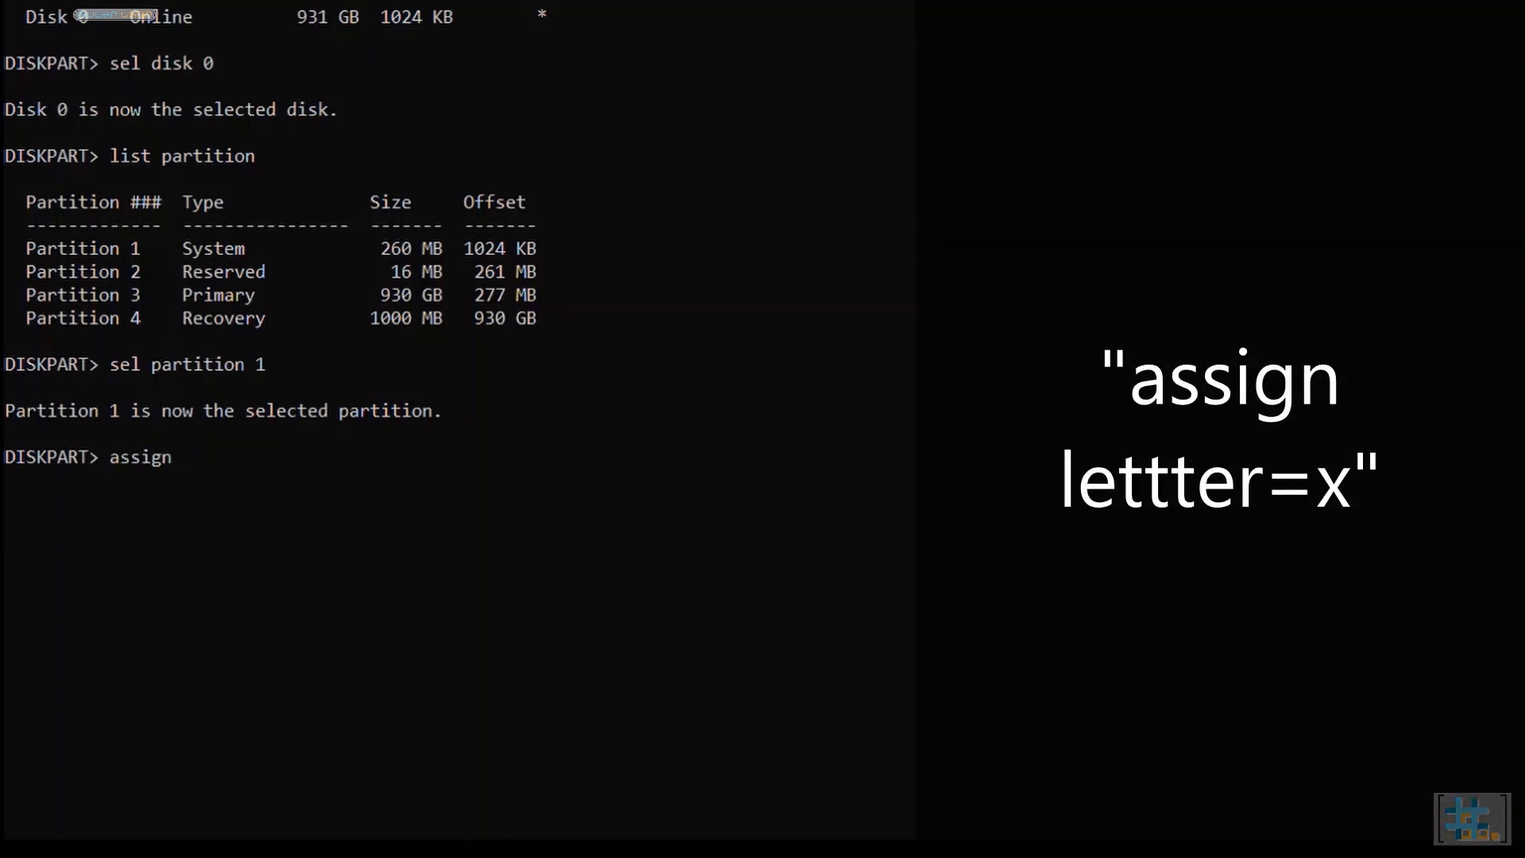
type(" letter")
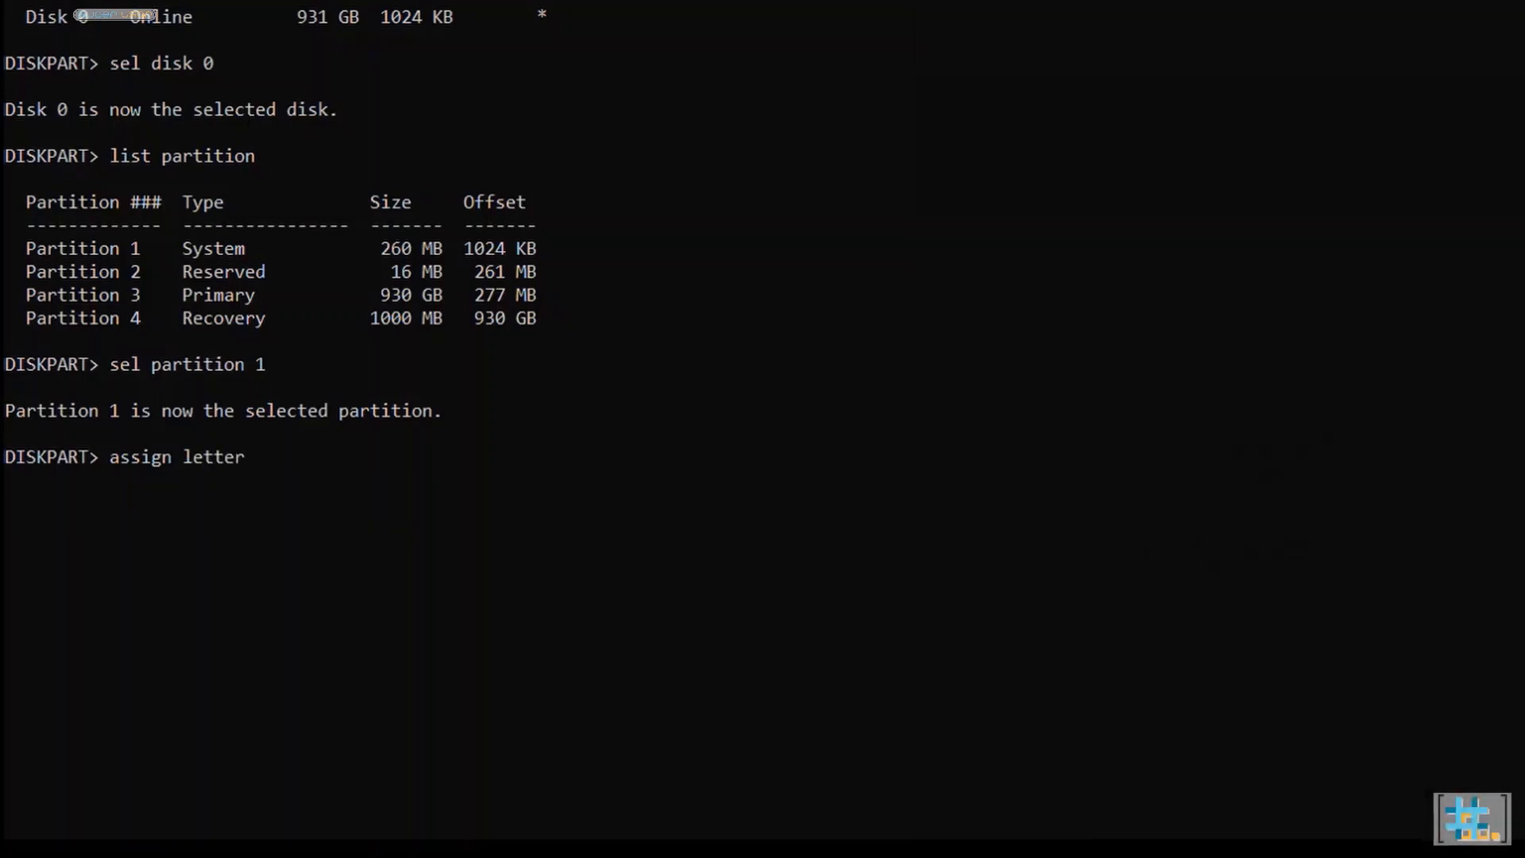
type(" =x")
key("Left")
key("Left")
key("BackSpace")
key("Return")
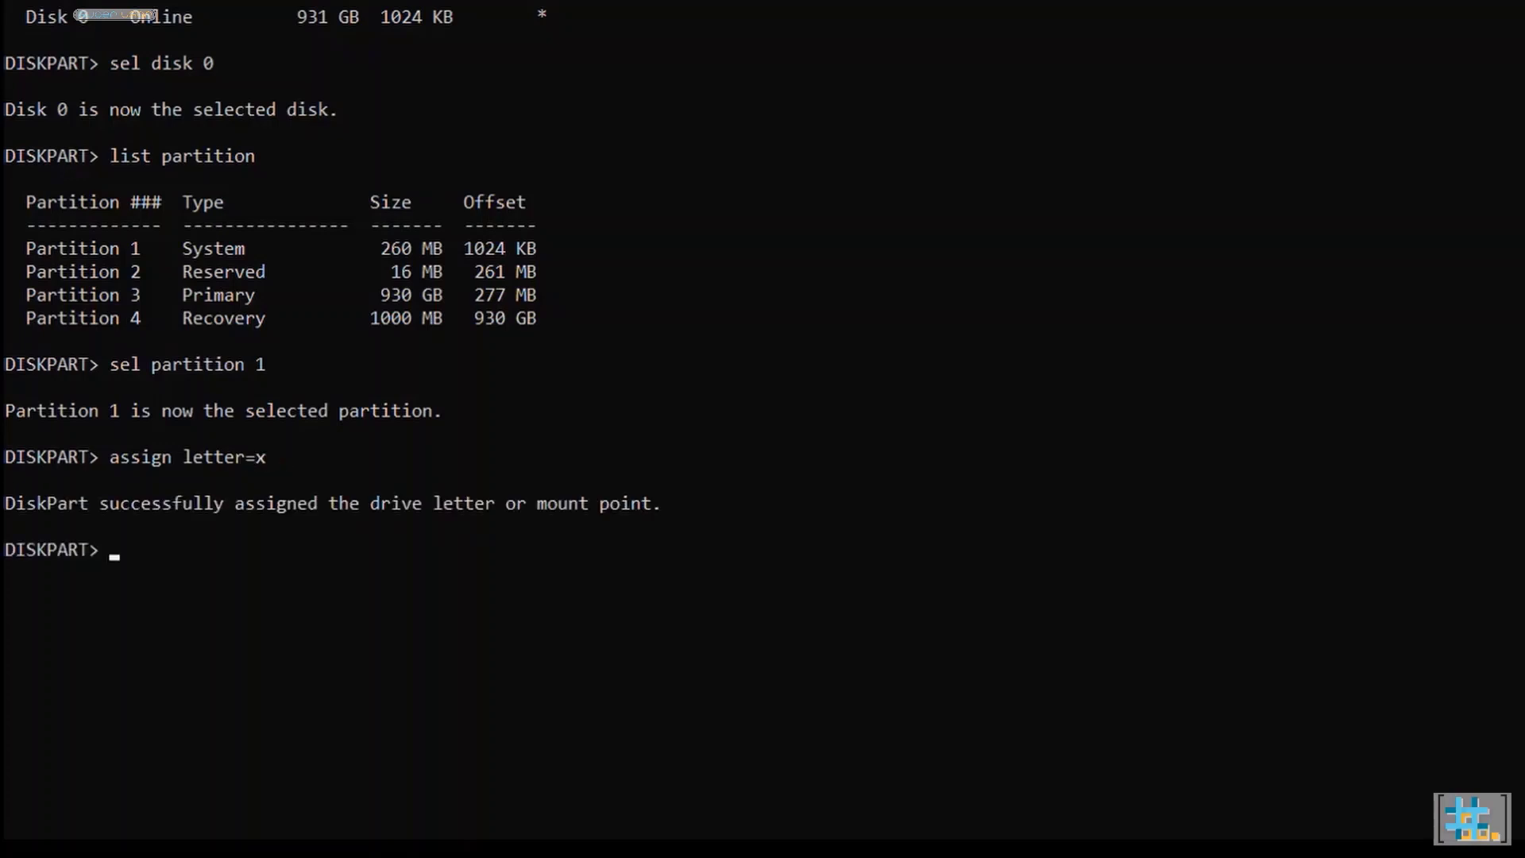
Step: Exit DiskPart and switch the command prompt to the X: drive
type("exit")
key("Return")
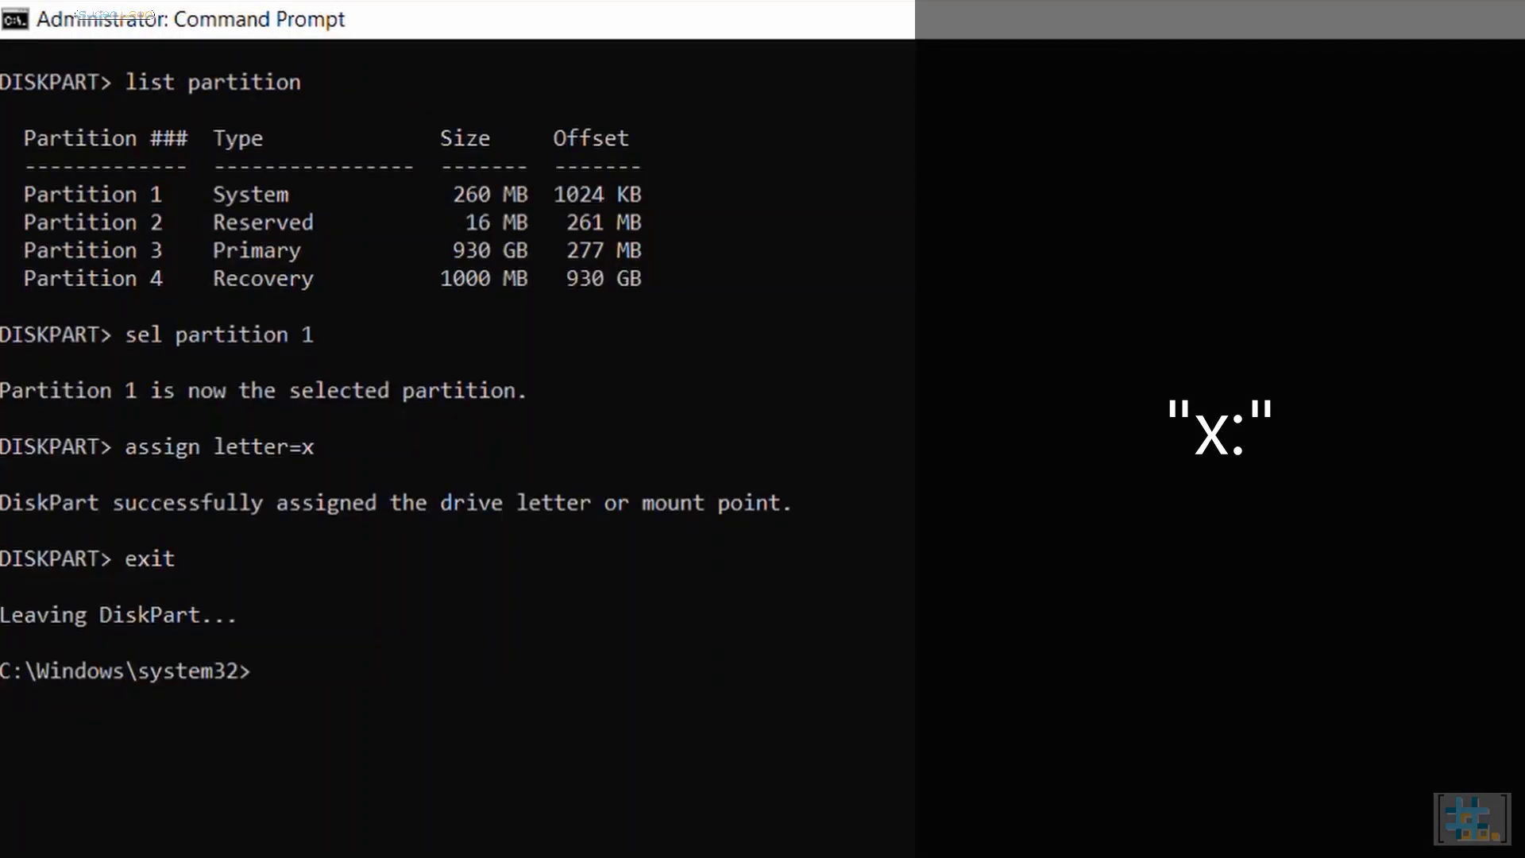
type("x:")
key("Return")
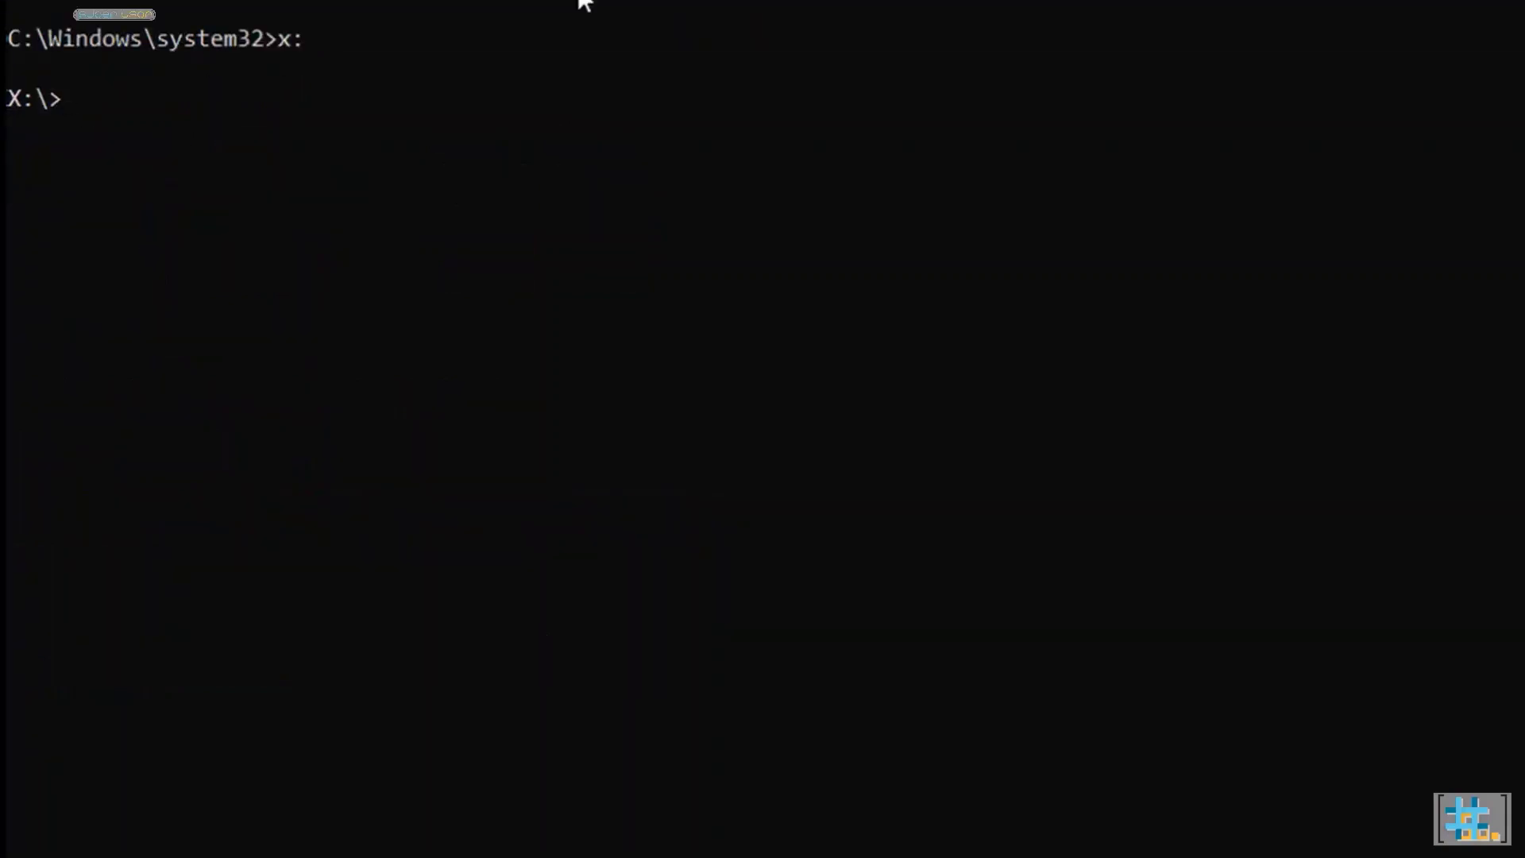
Step: List the contents of the X: drive with "dir" and highlight the EFI folder's name in the listing
type("di")
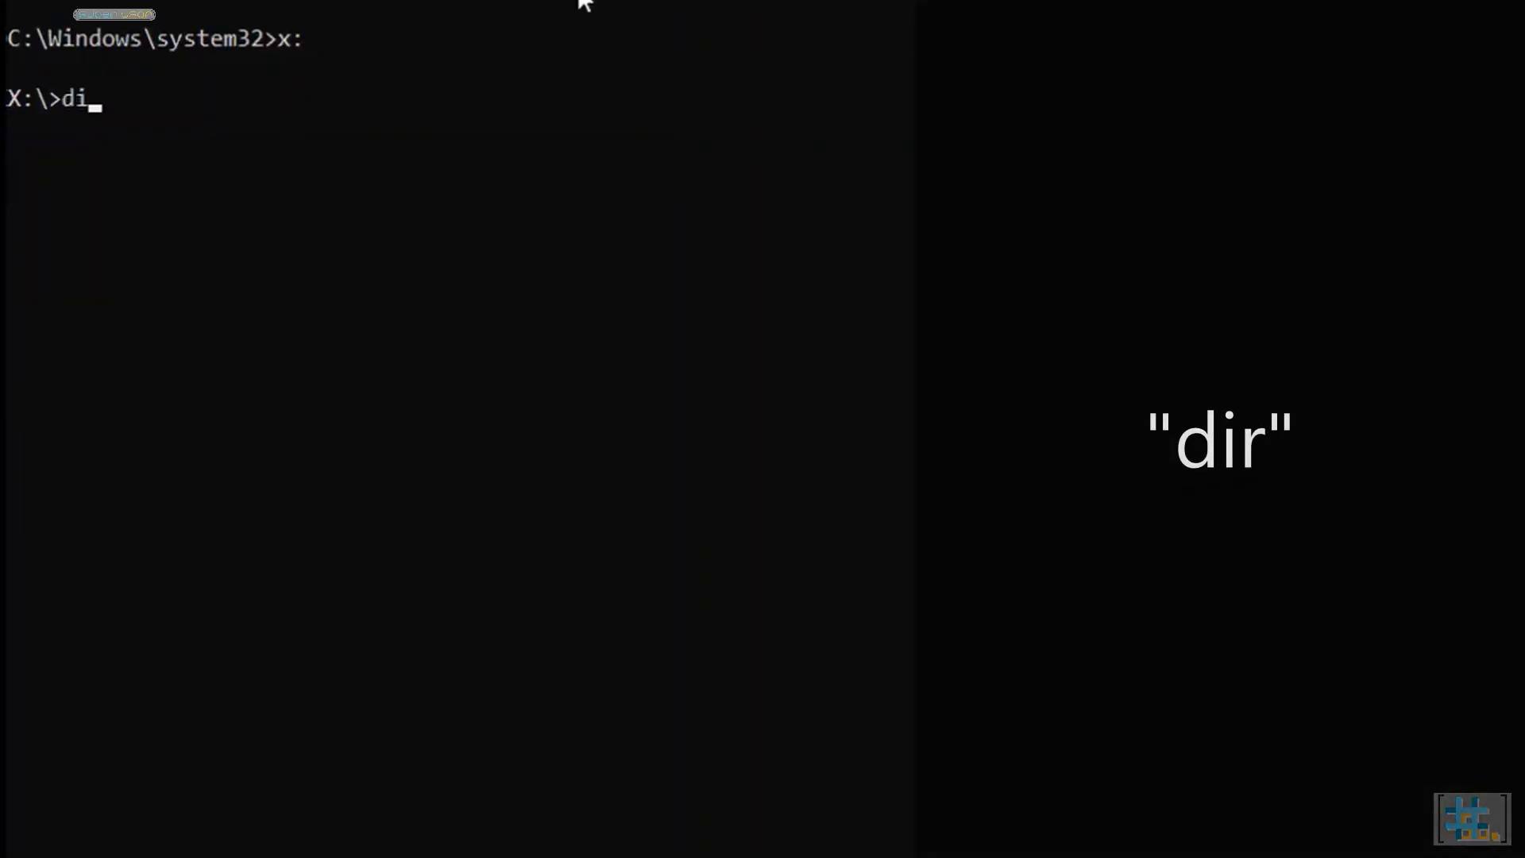
type("r")
key("Return")
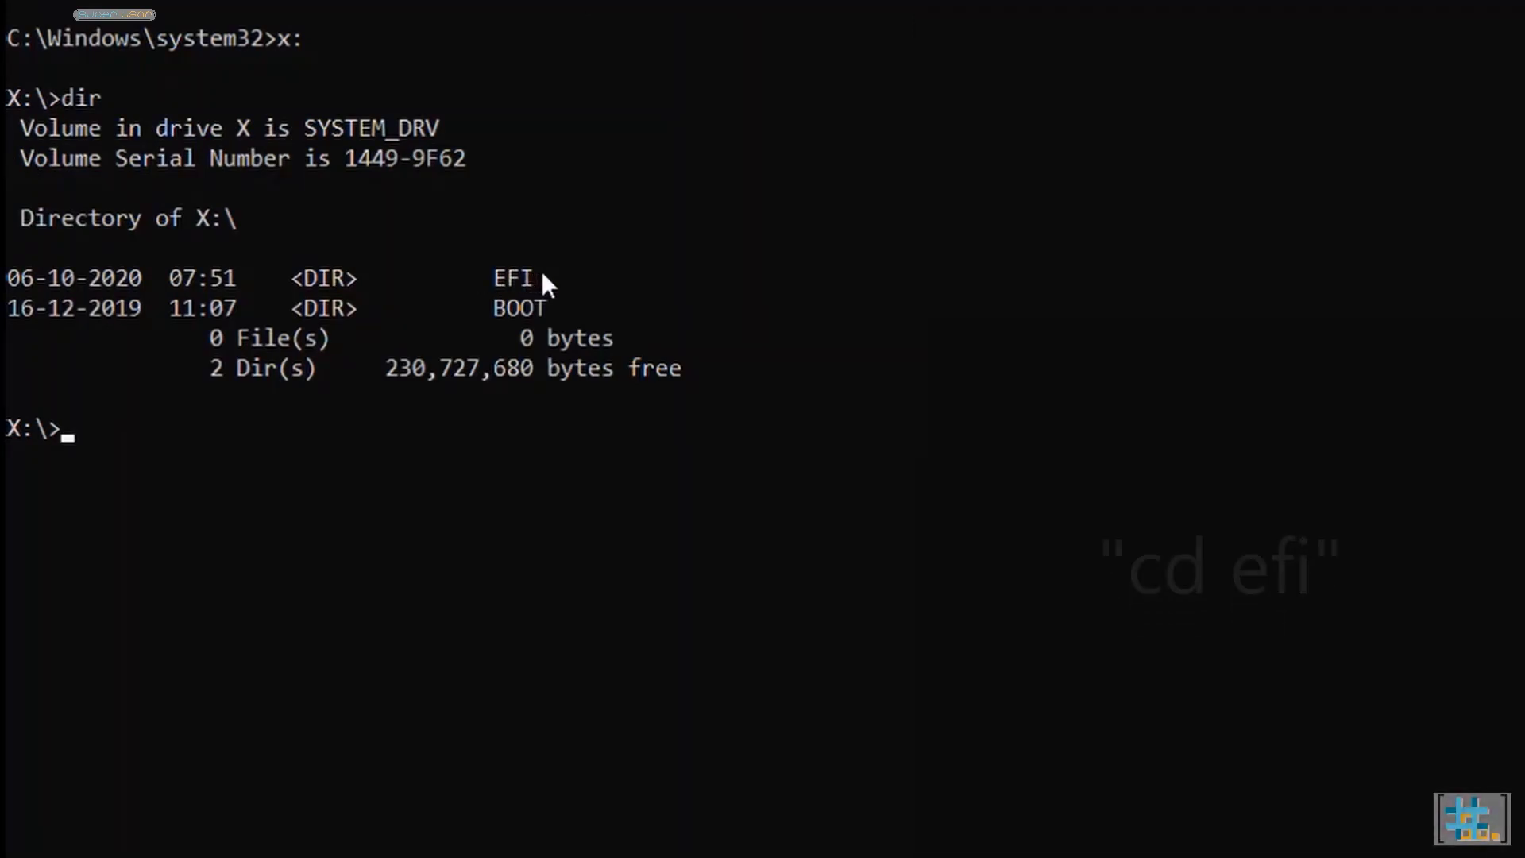
left_click_drag(540, 271, 494, 274)
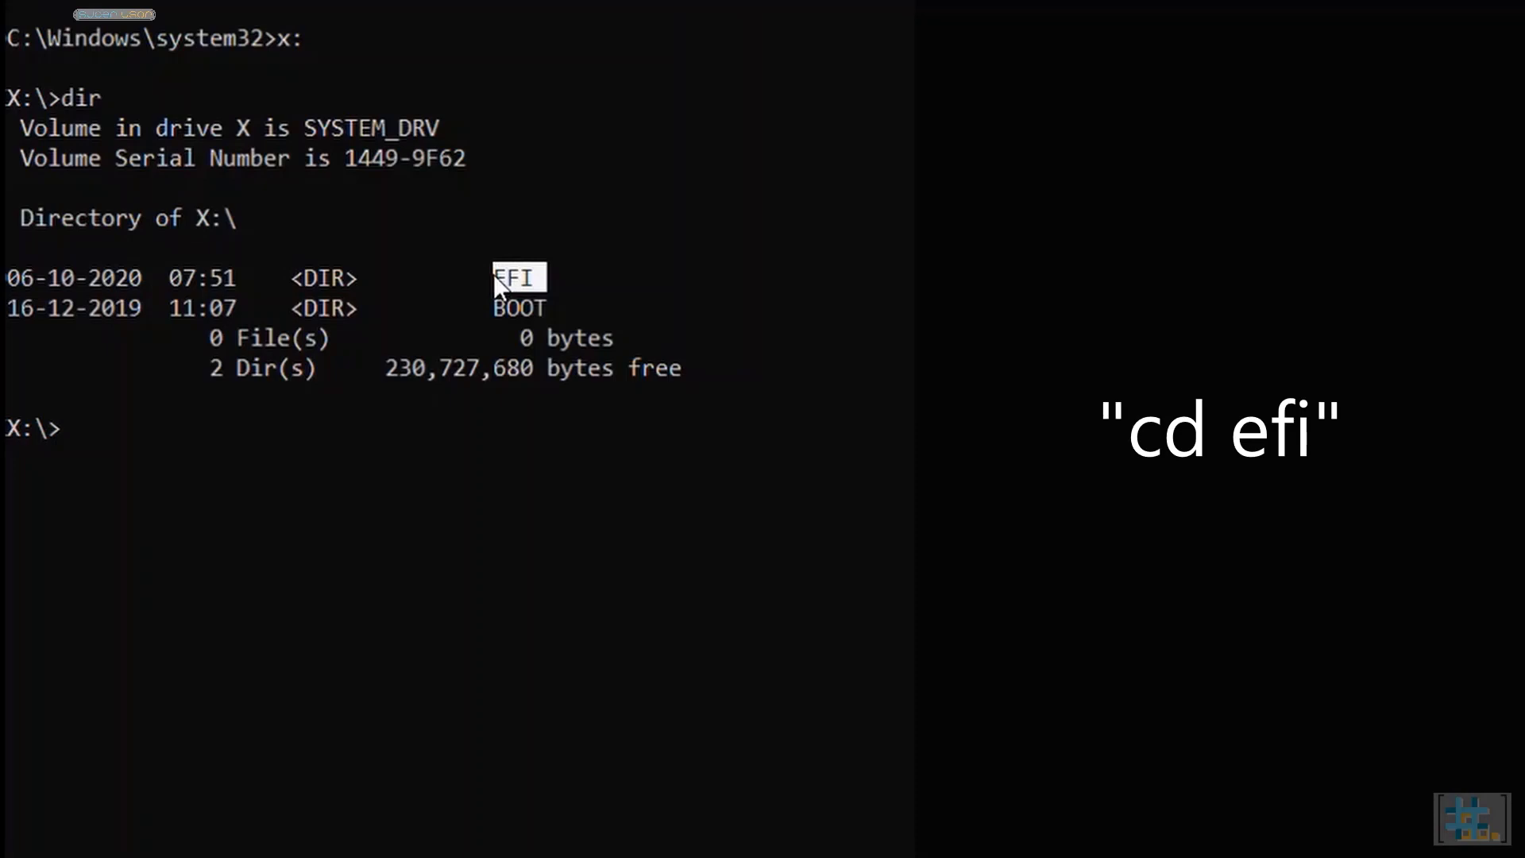
Step: Change into the EFI folder on the X: drive with "cd efi"
left_click(204, 454)
type("cd")
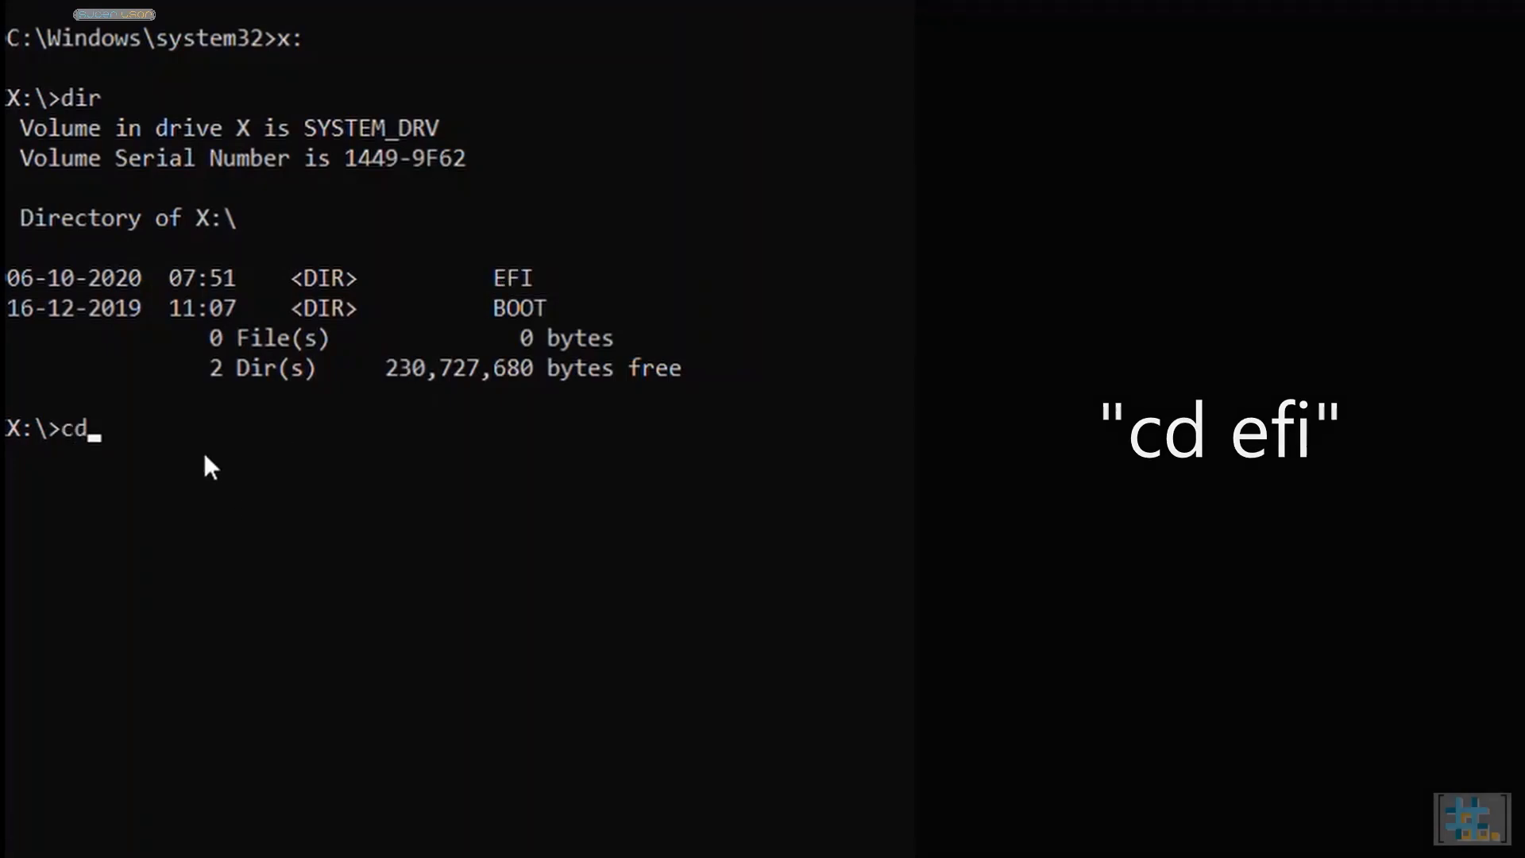
type(" efi")
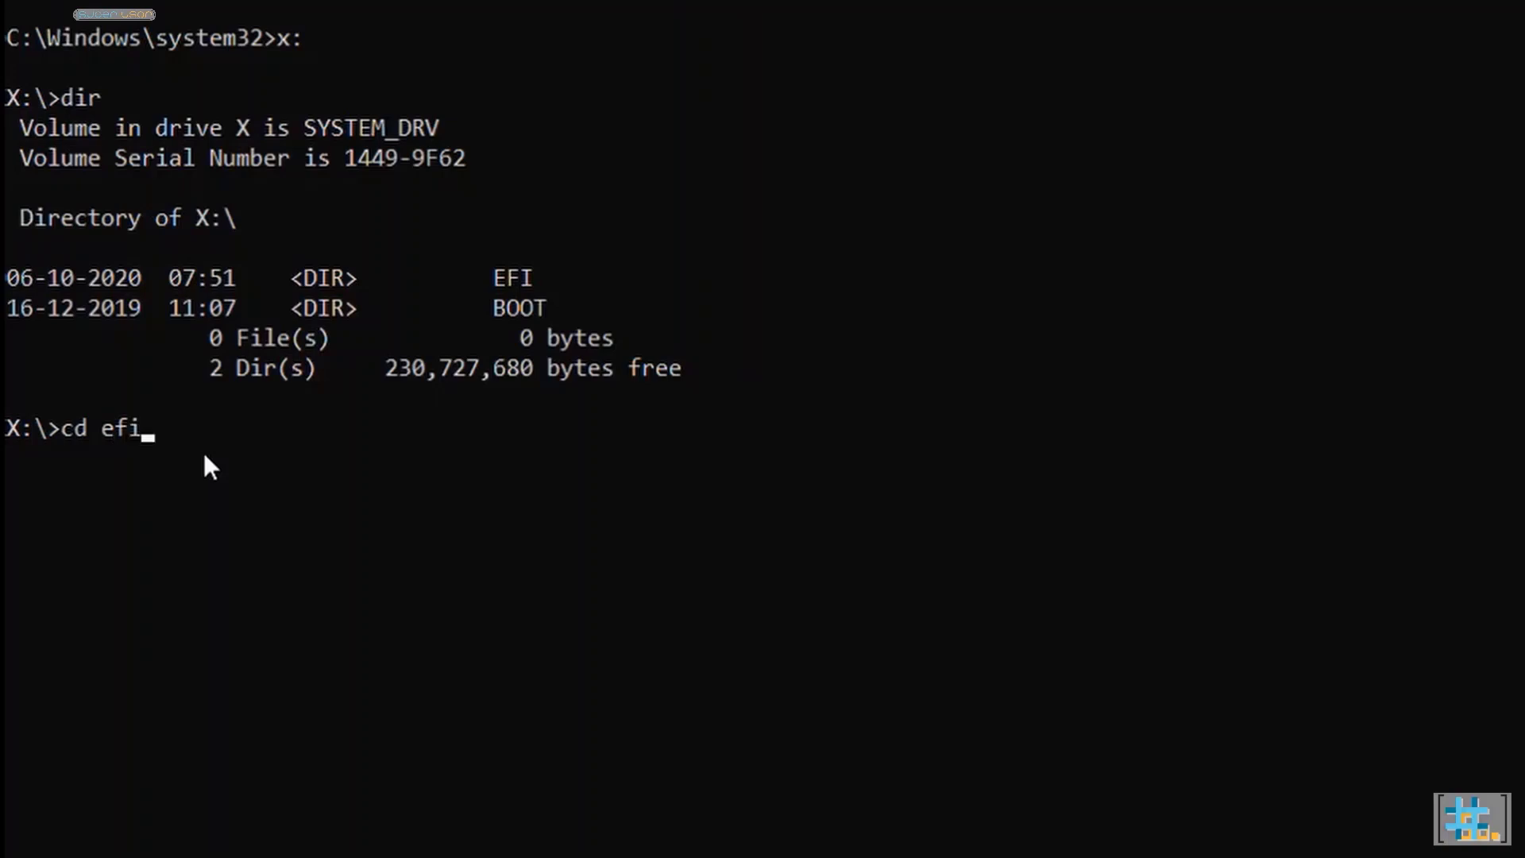
key("Return")
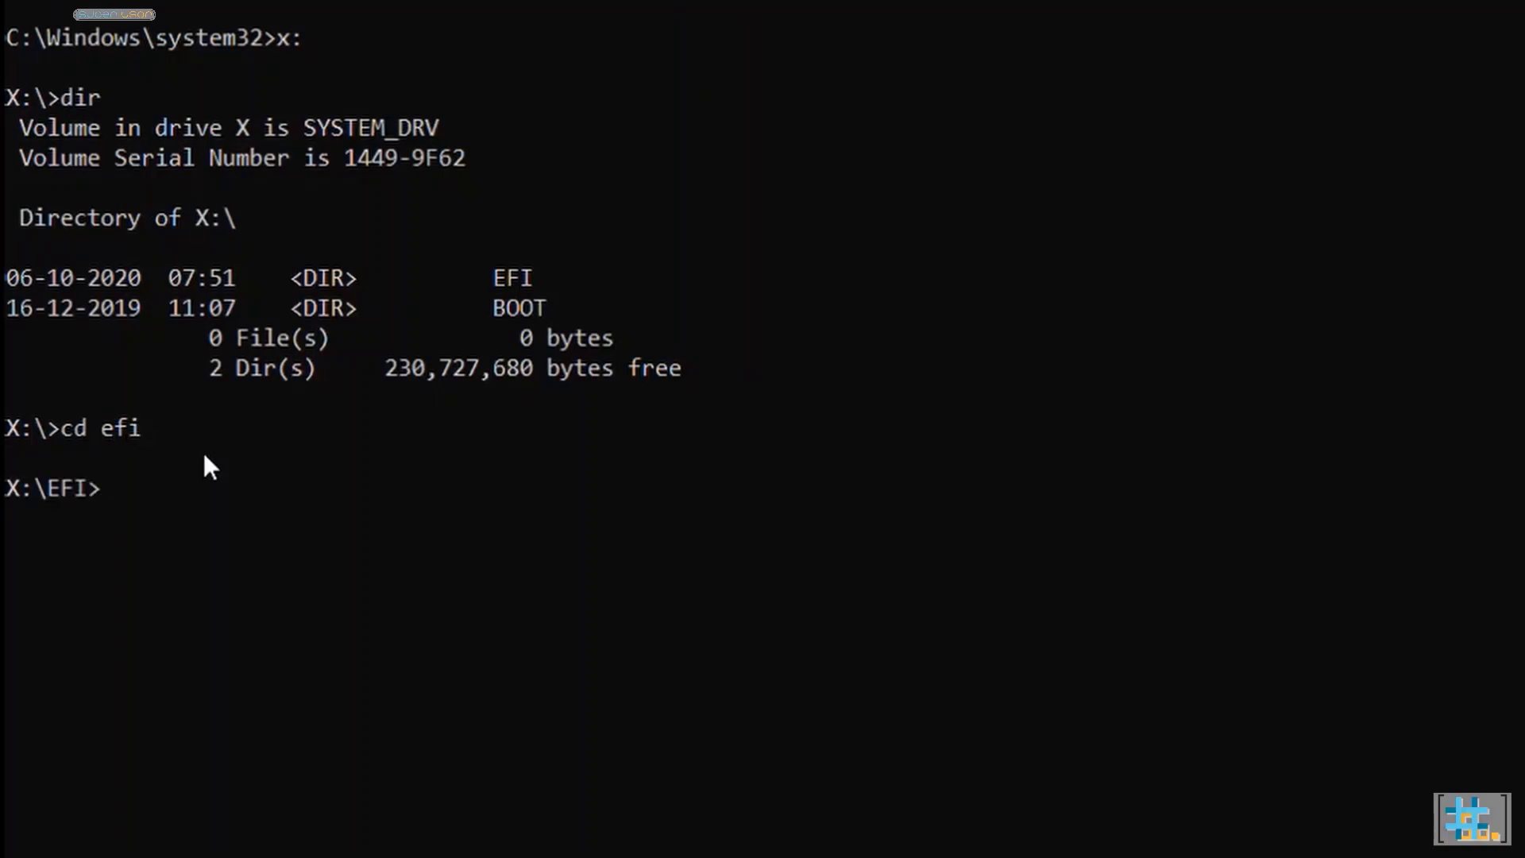
Step: List the contents of the EFI folder with "dir" and highlight the ubuntu folder's name in the listing
type("dir")
key("Return")
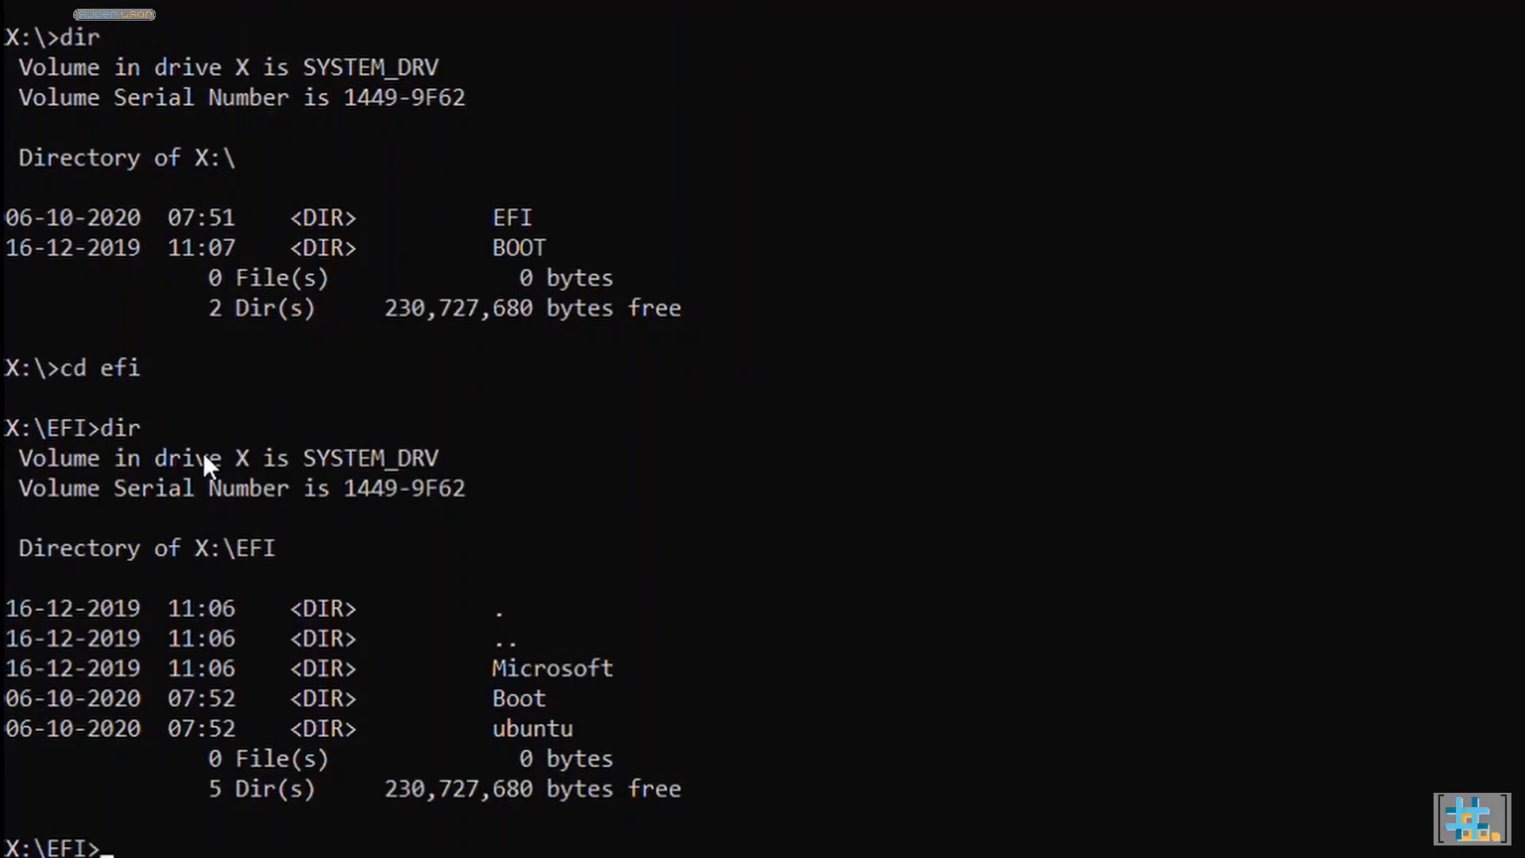
left_click(600, 740)
left_click_drag(517, 729, 505, 730)
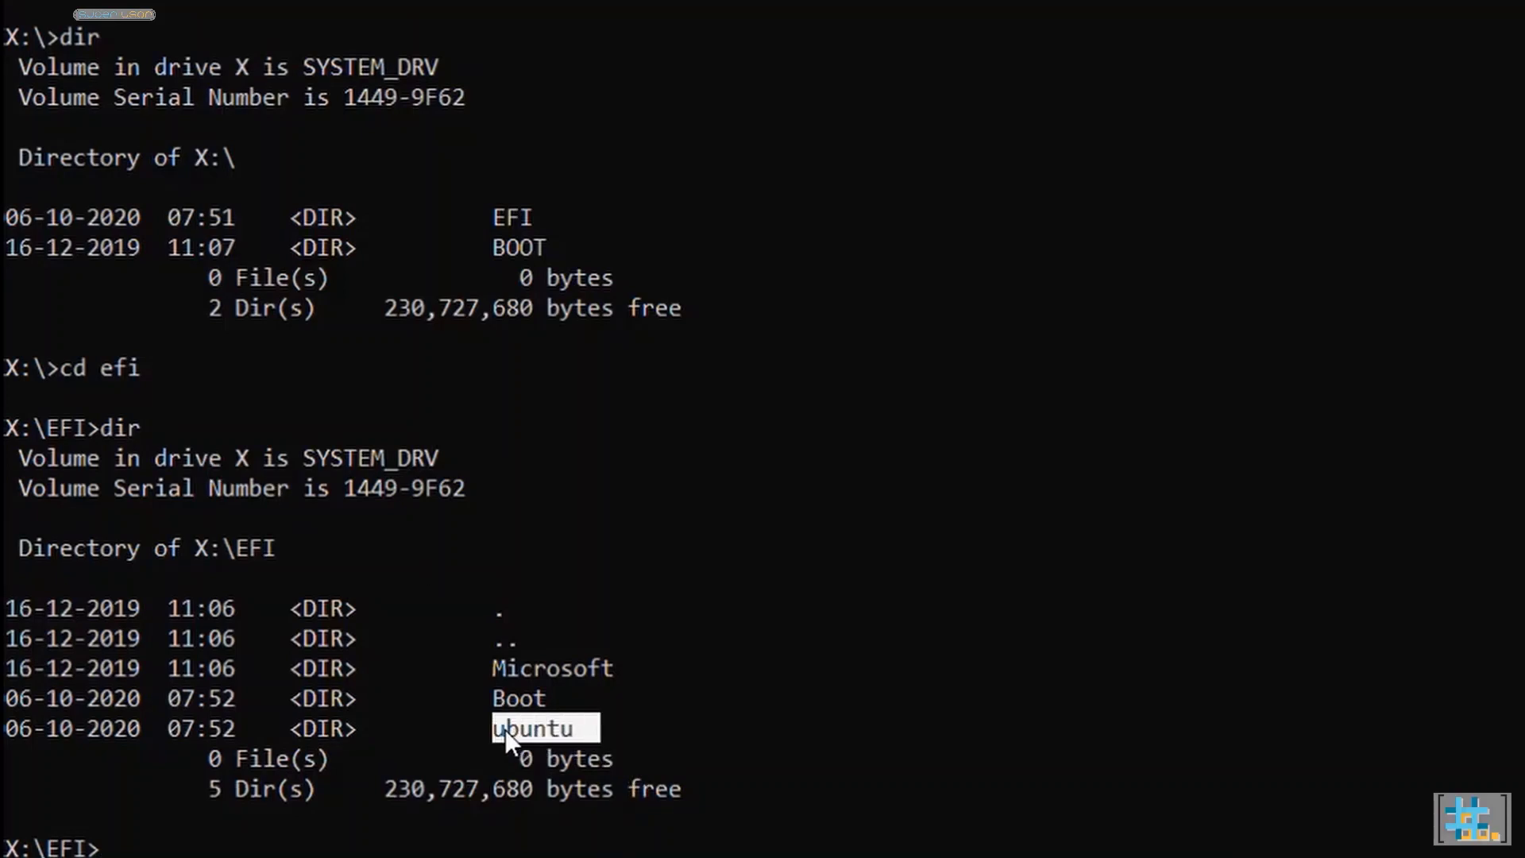
Step: Delete the ubuntu folder and everything in it with "rmdir /S ubuntu", answering y, and list the EFI folder again with "dir"
type("r")
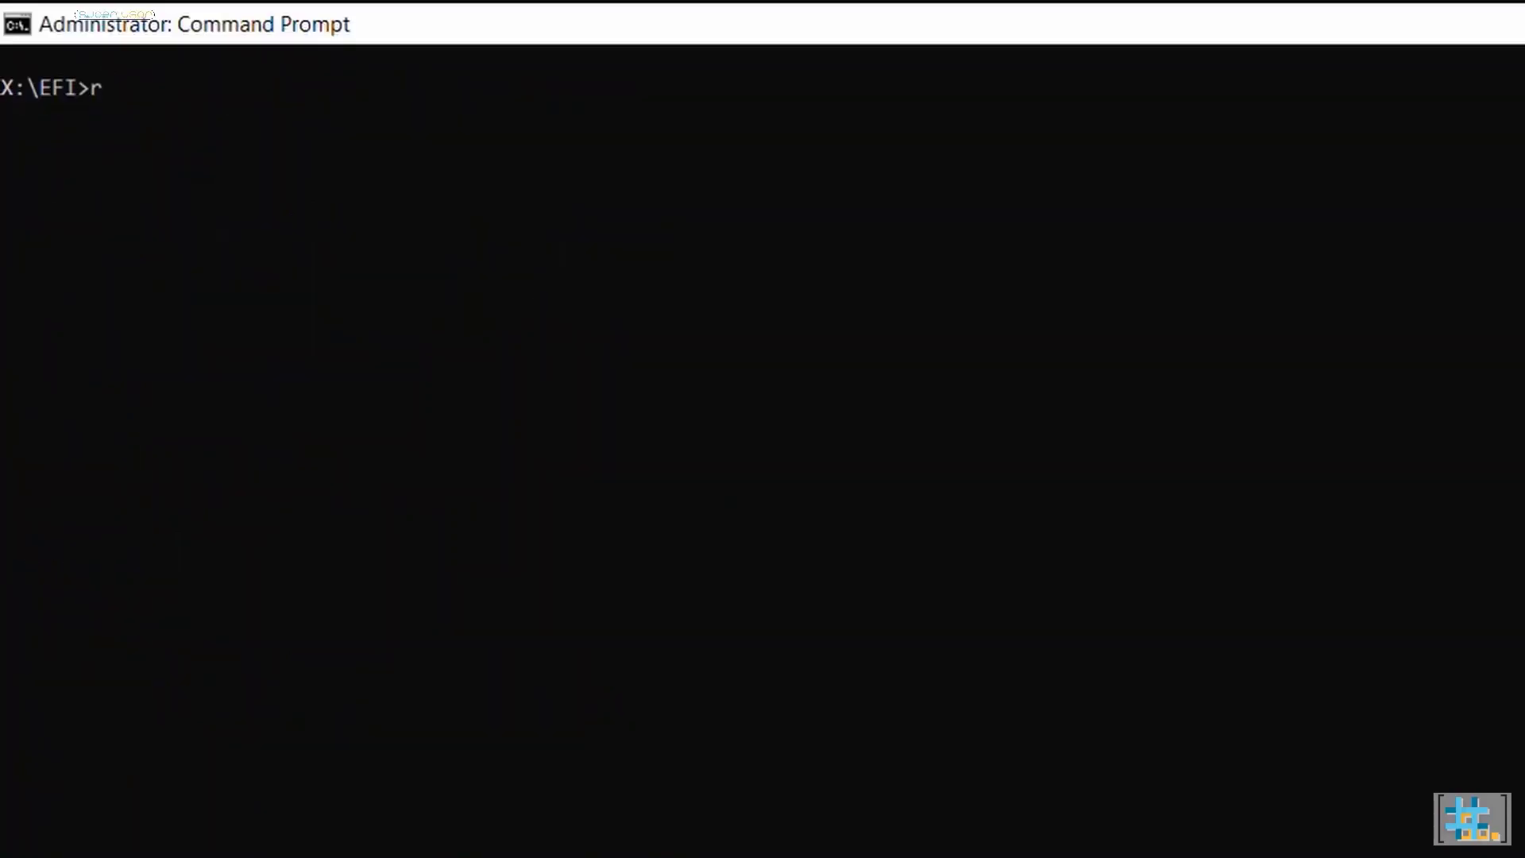
type("mdir ")
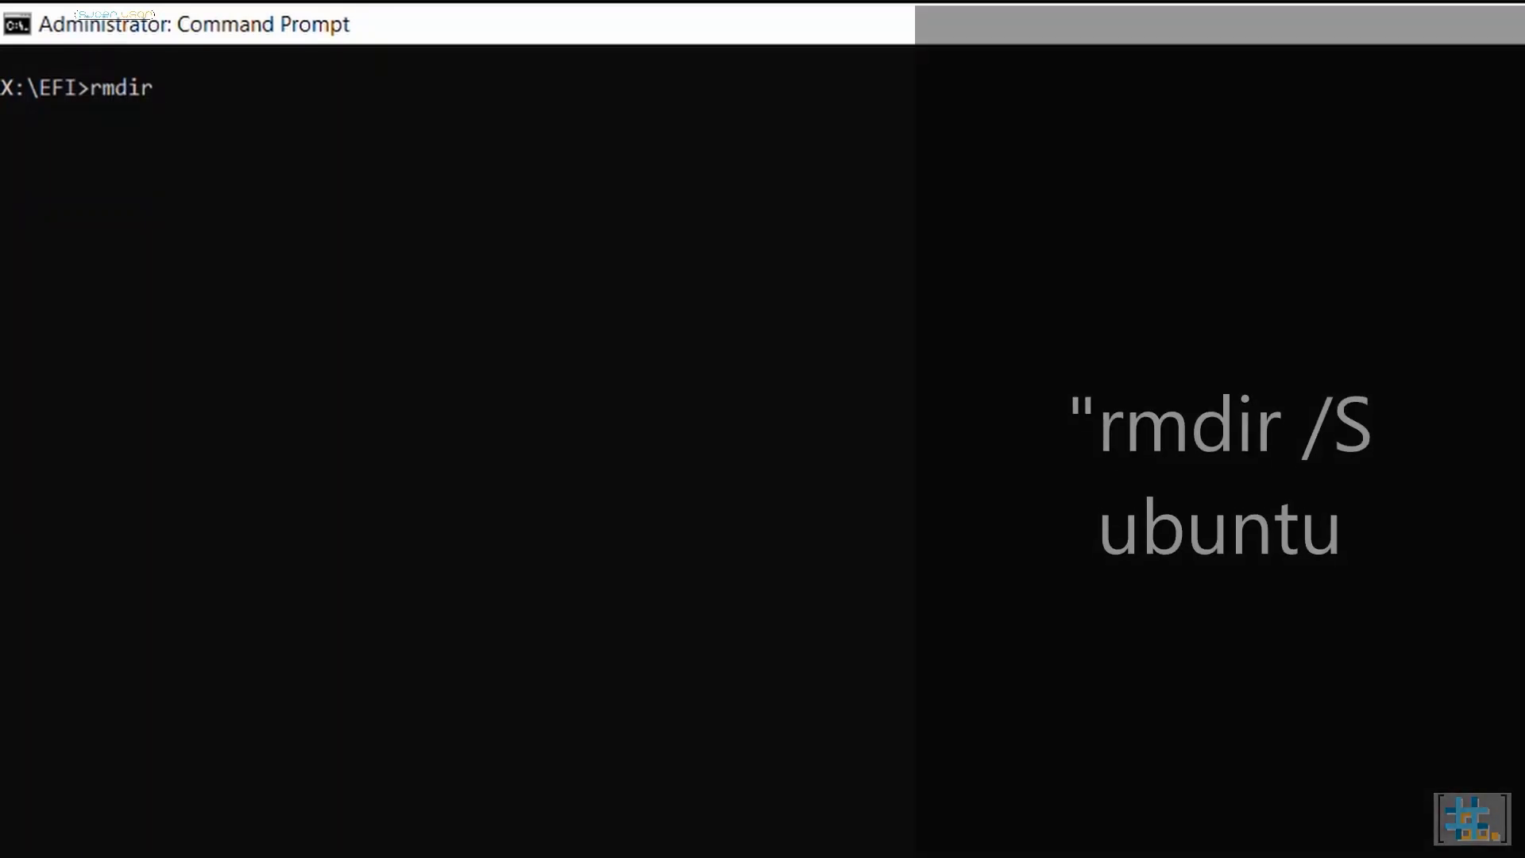
type("/")
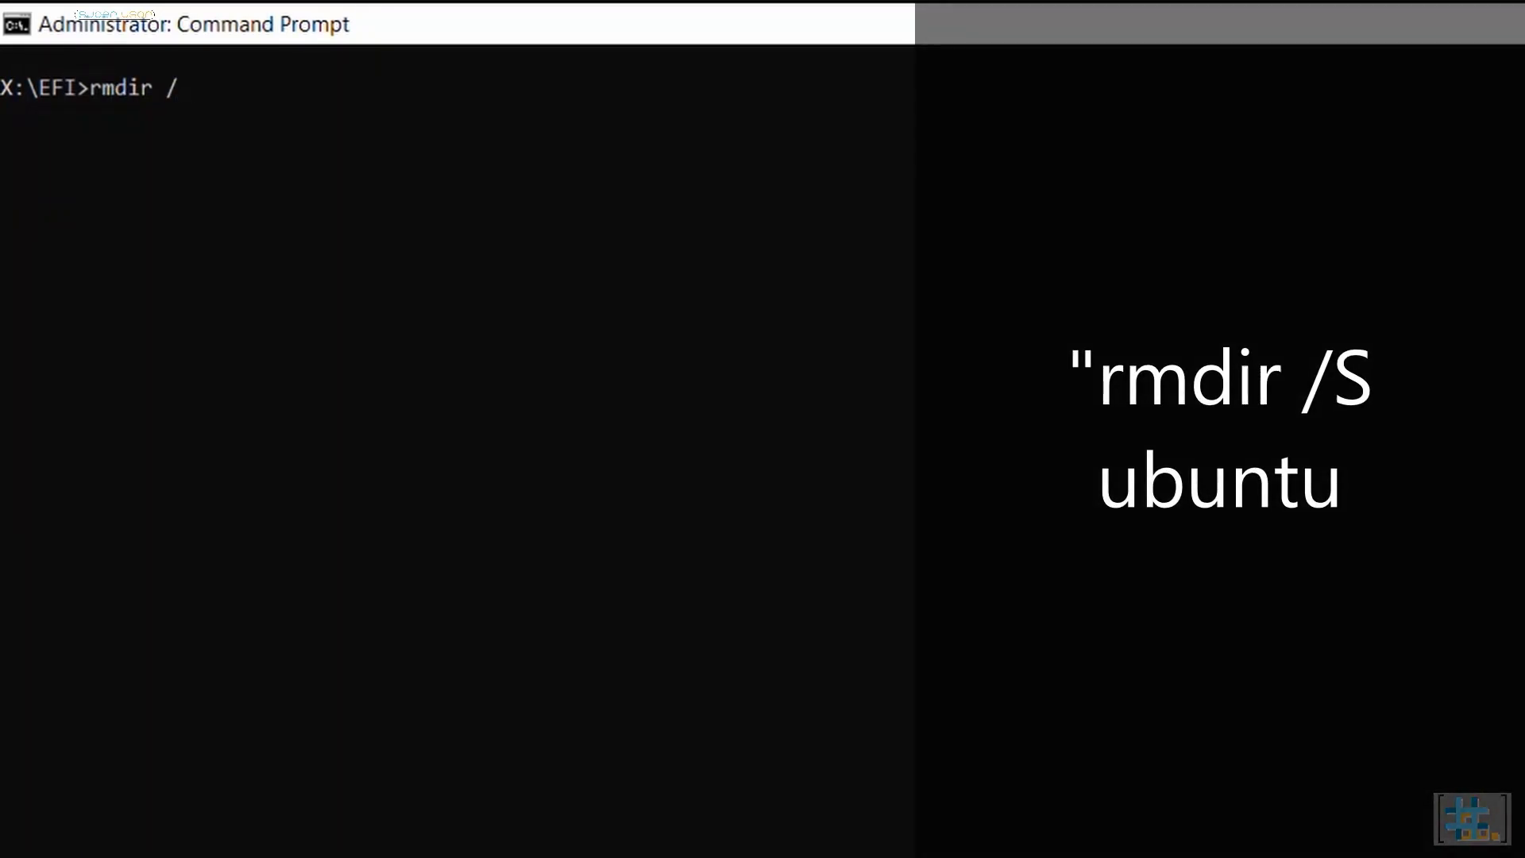
type("Su")
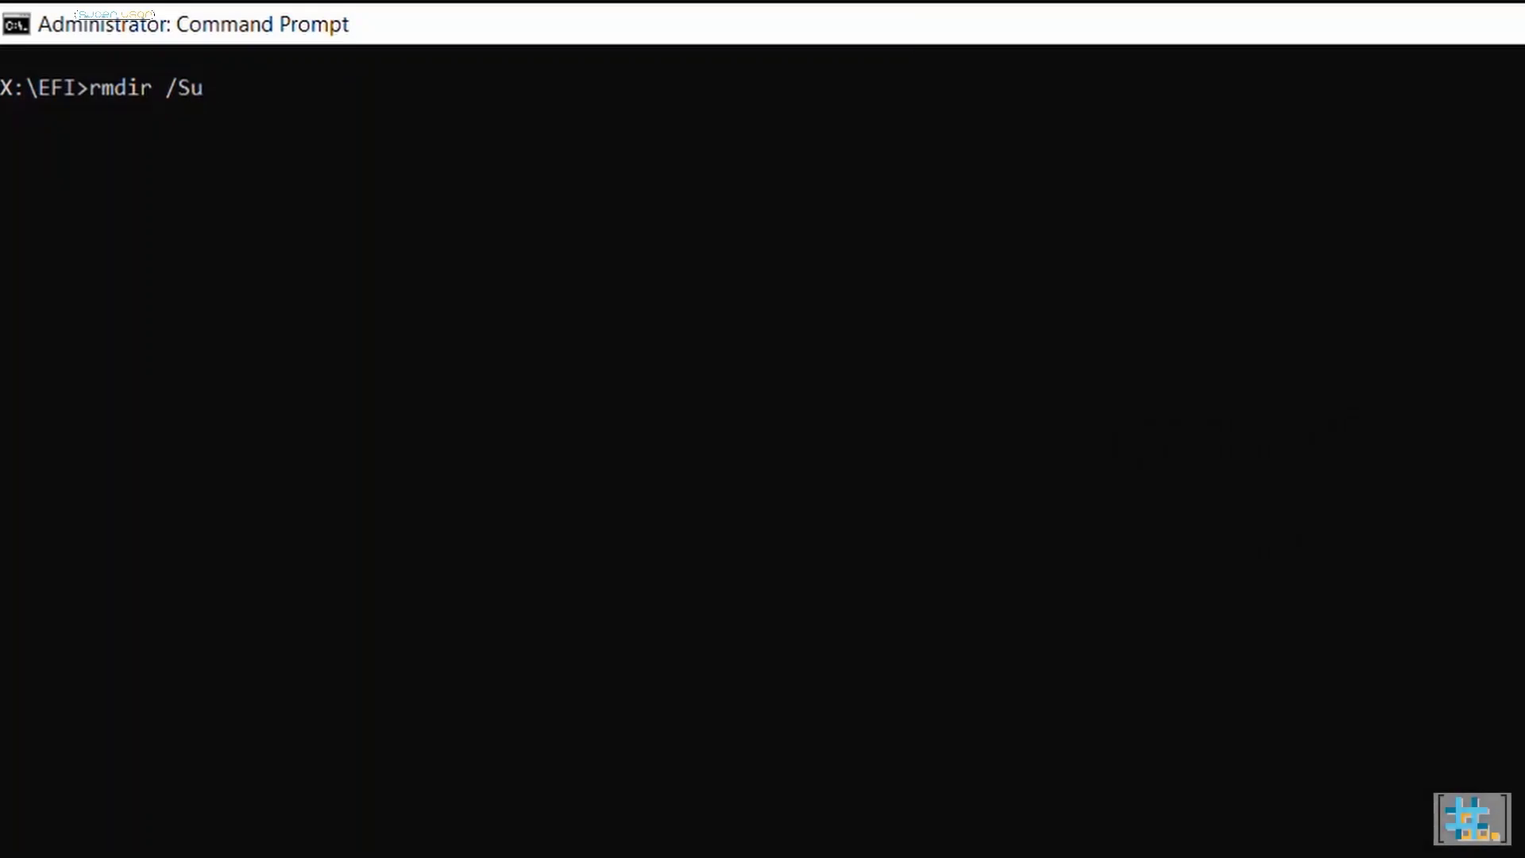
type("buntu")
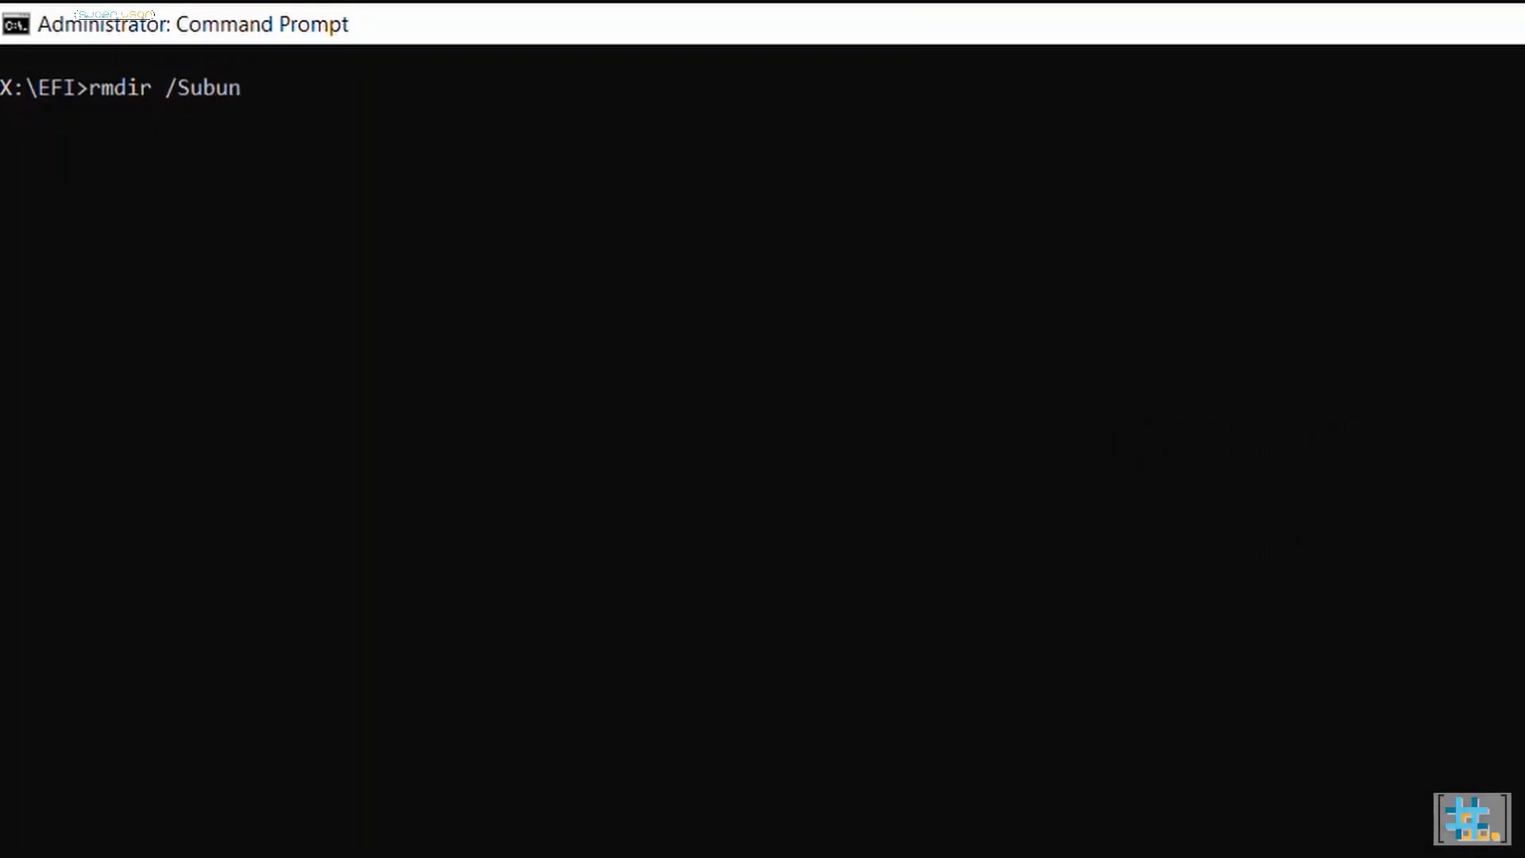
key("Left")
key("Left")
key("Left")
key("Left")
key("Left")
key("Left")
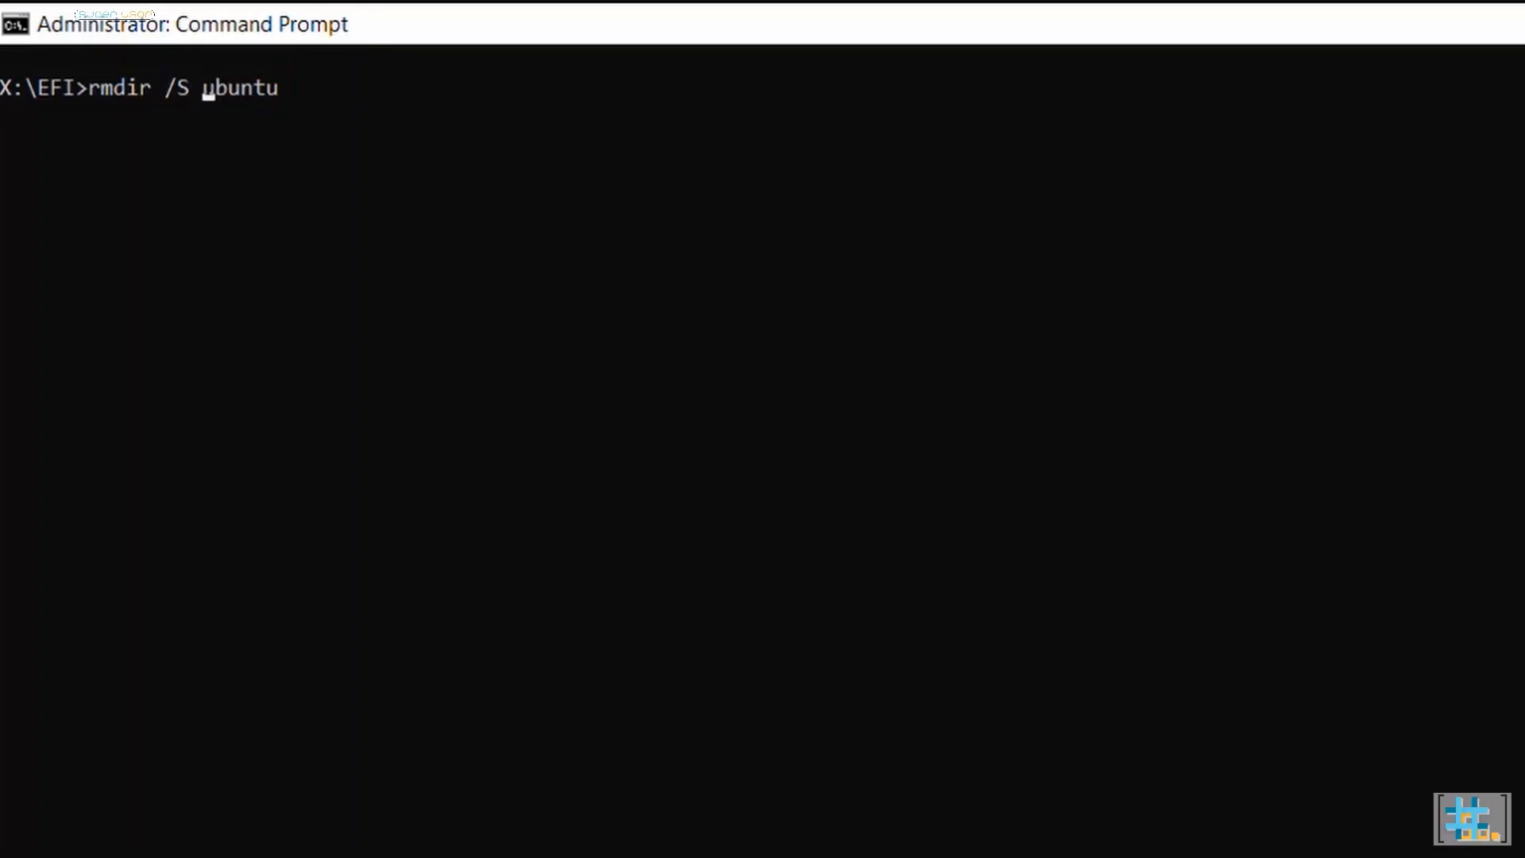
key("Return")
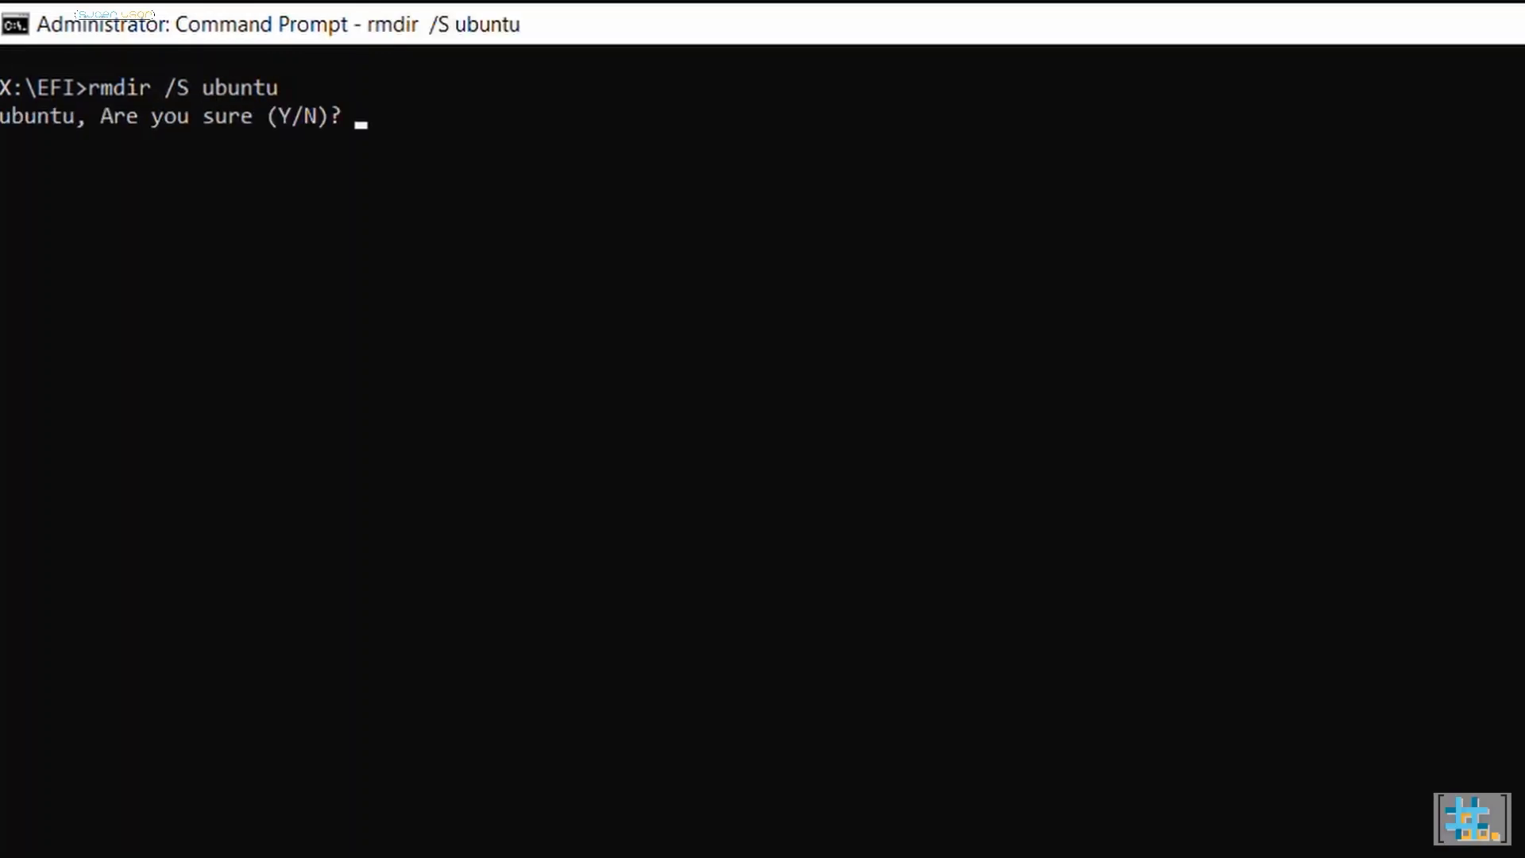
type("y")
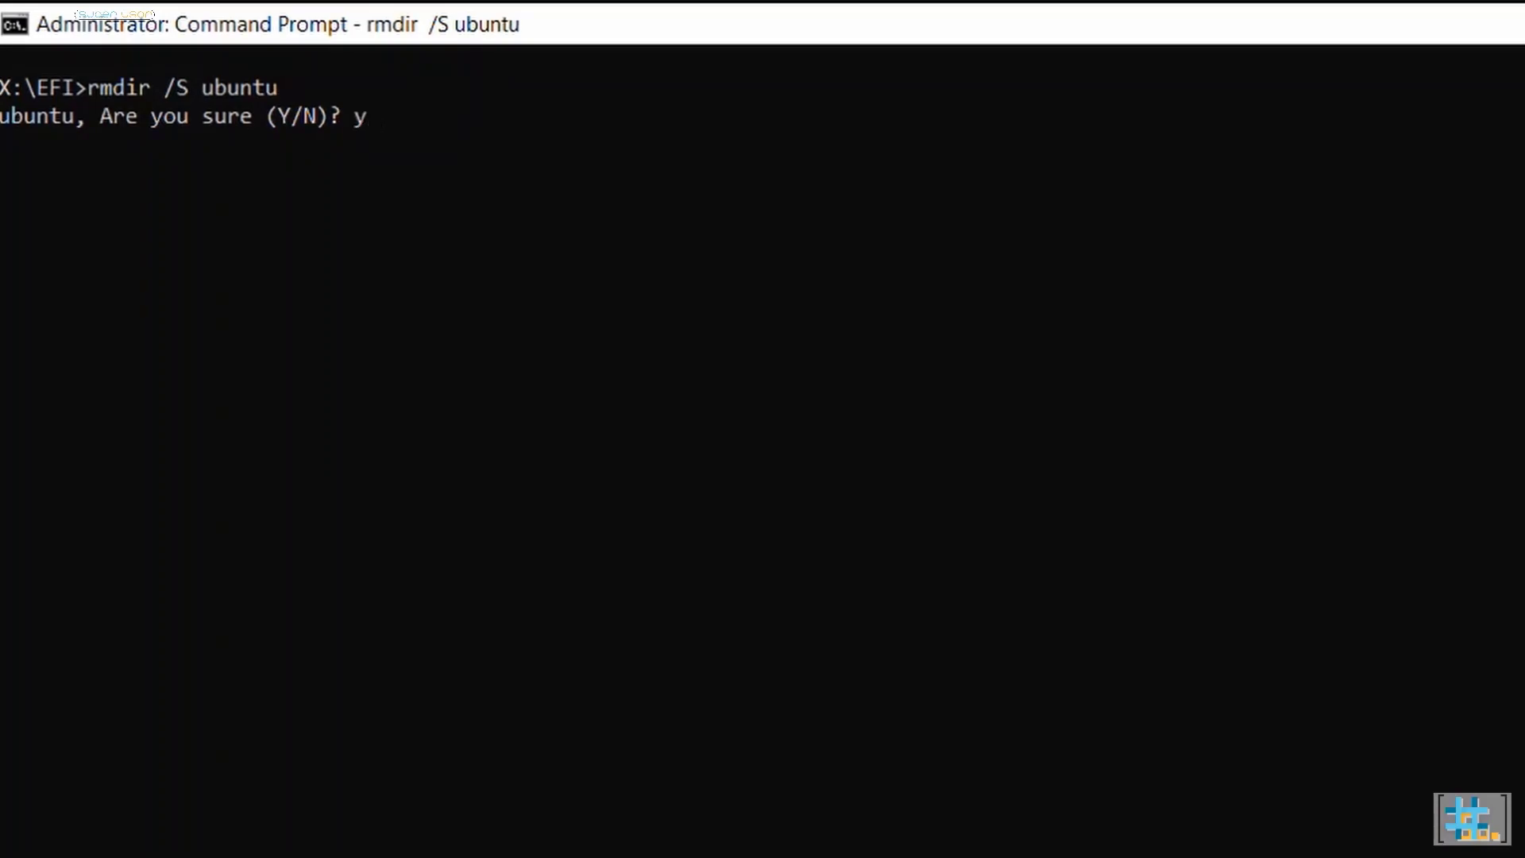
key("Return")
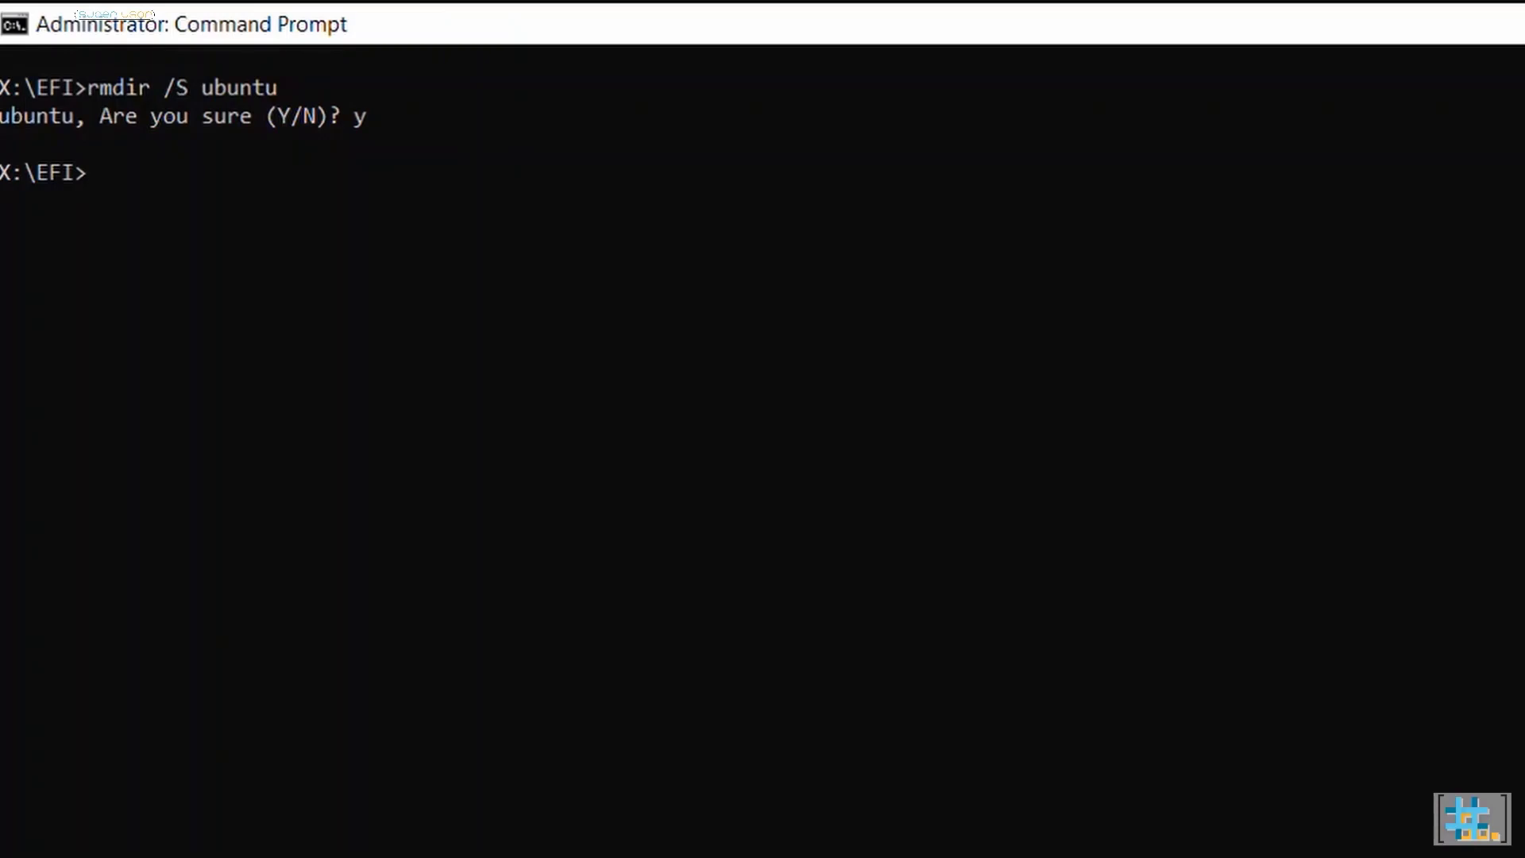
type("dir")
key("Return")
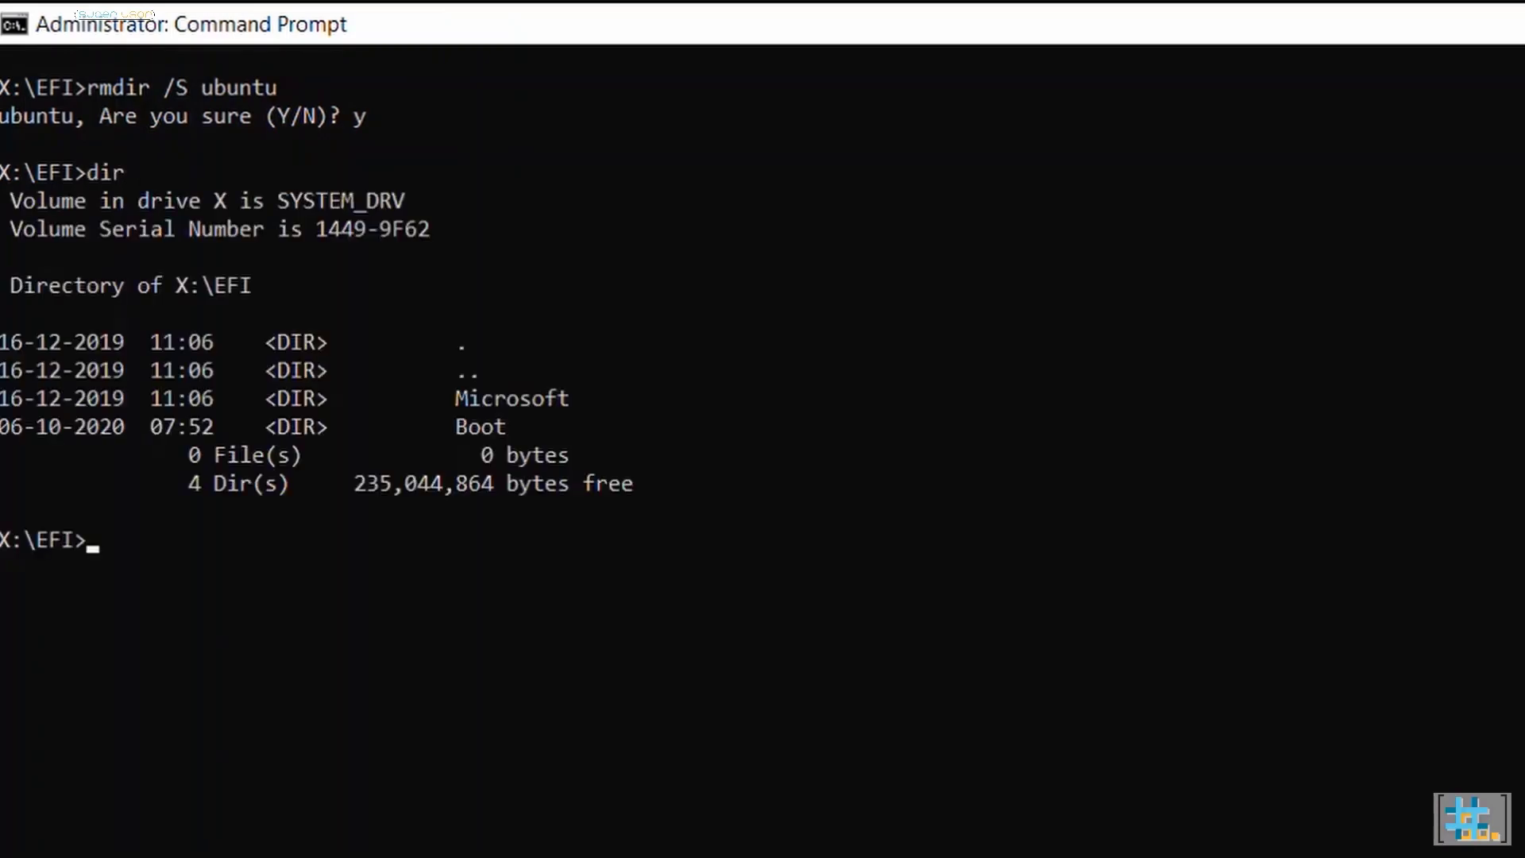